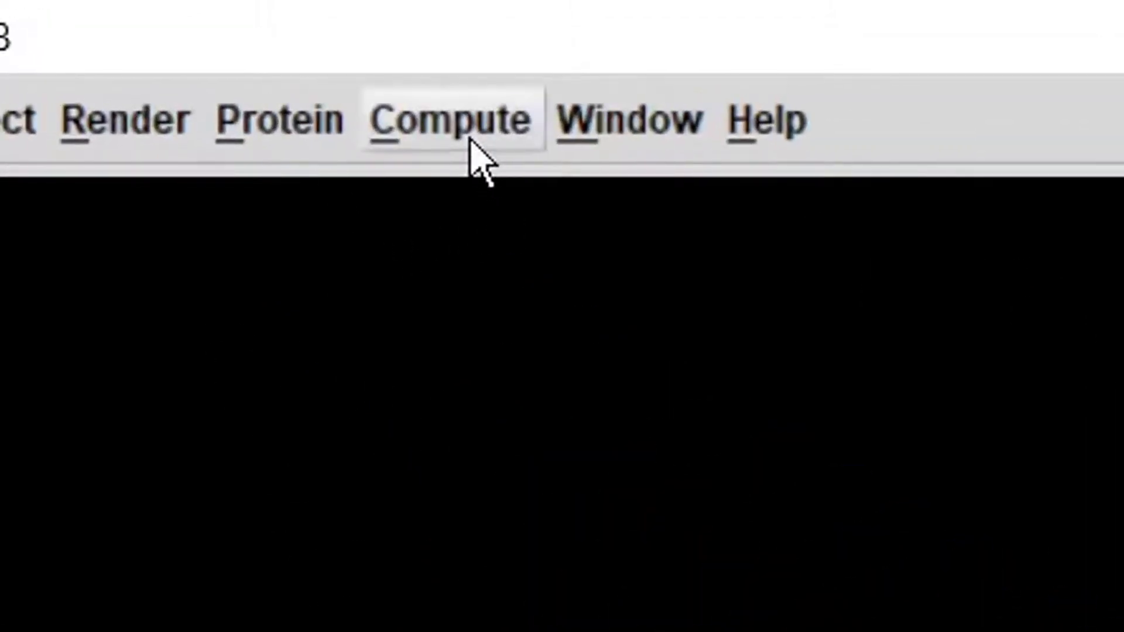
- Open the Dock dialog from the Compute menu
left_click(472, 141)
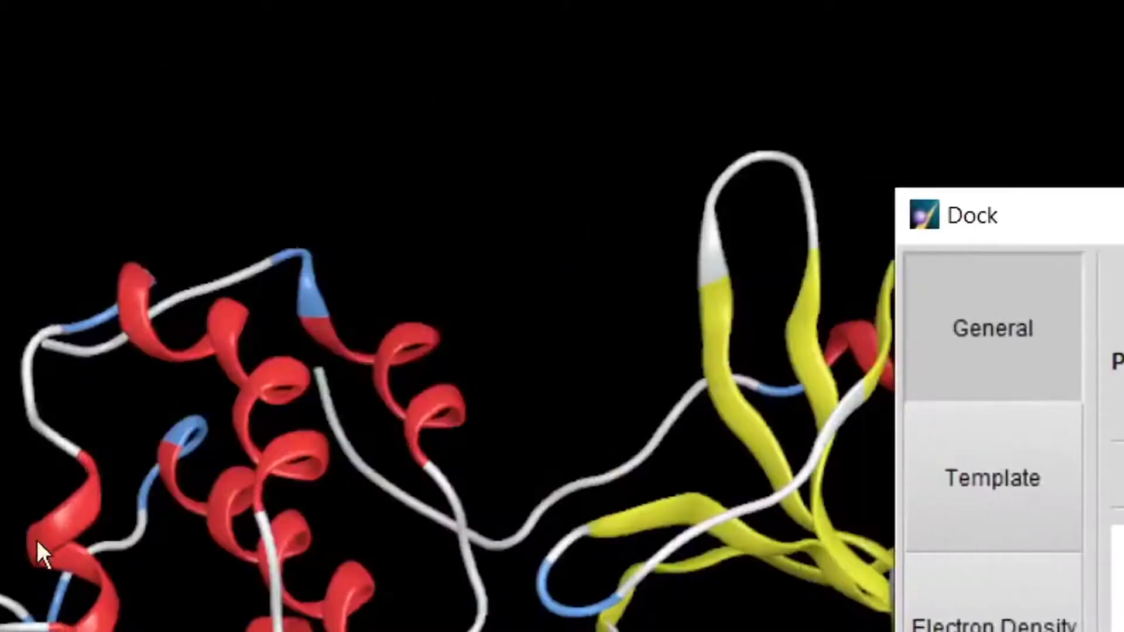
- Keep MOE as the receptor source and drag the Dock panel clear of the protein view
left_click_drag(996, 215, 1123, 224)
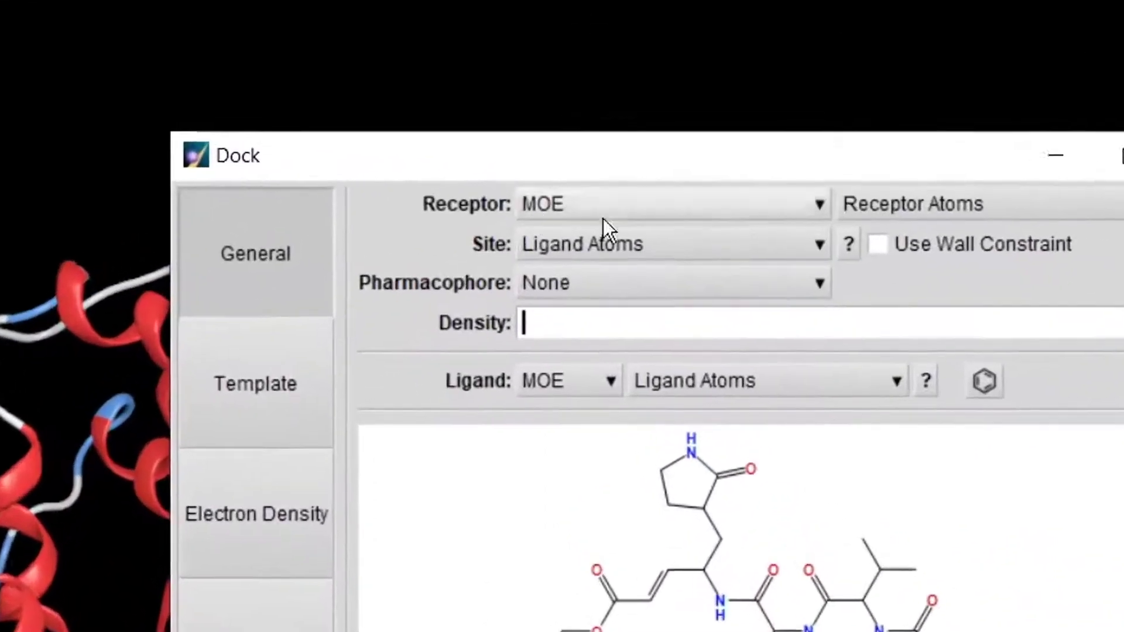
left_click(821, 205)
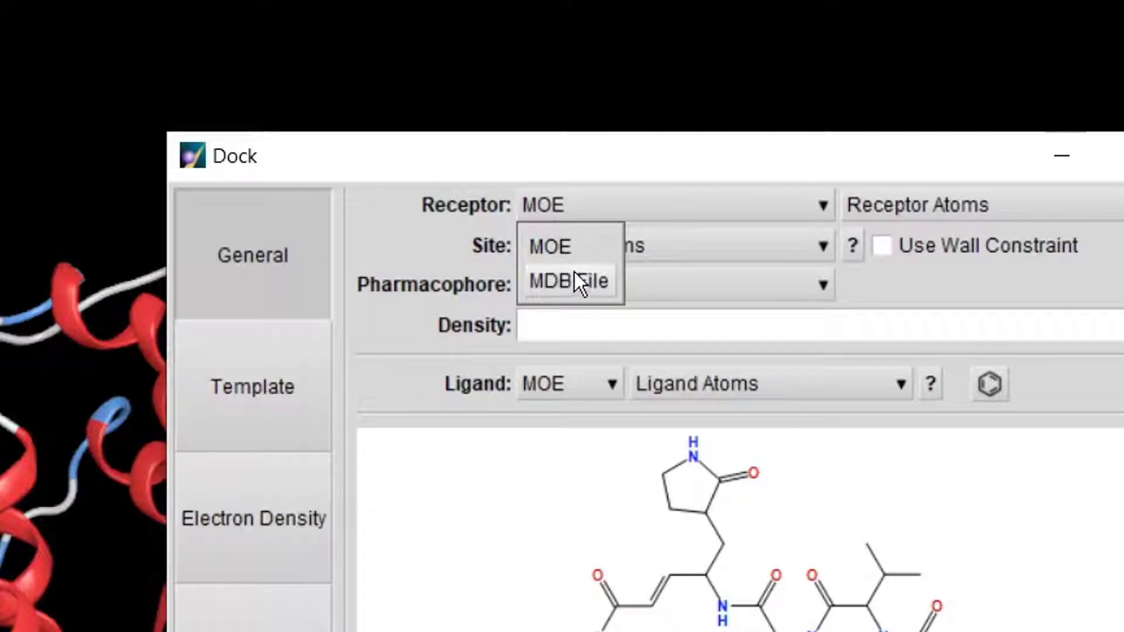
left_click(553, 250)
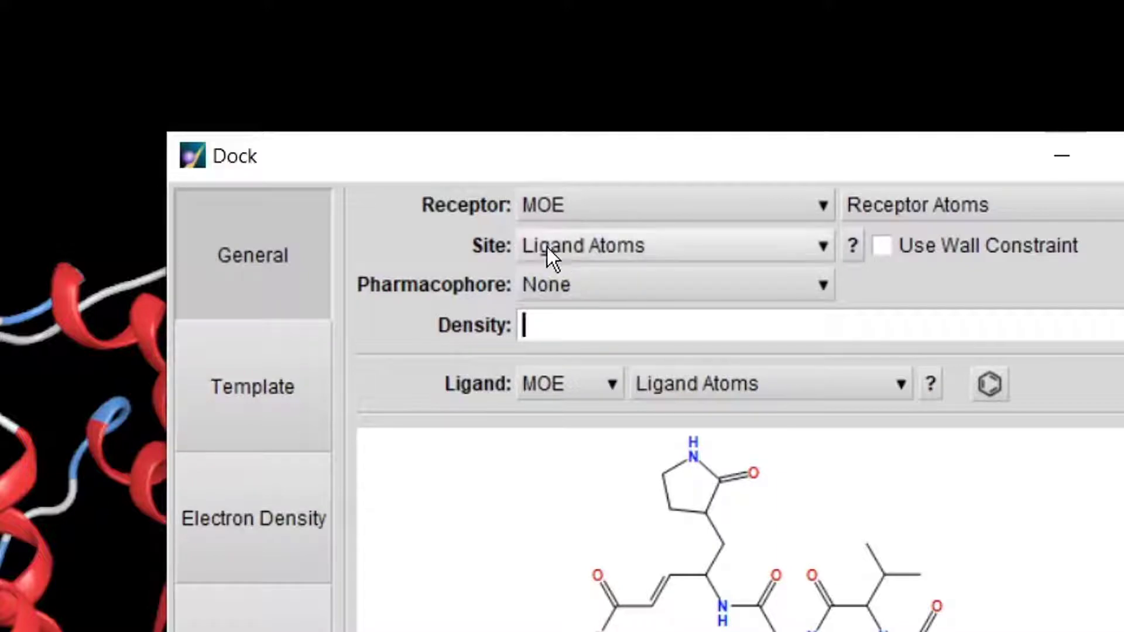
left_click_drag(577, 168, 414, 198)
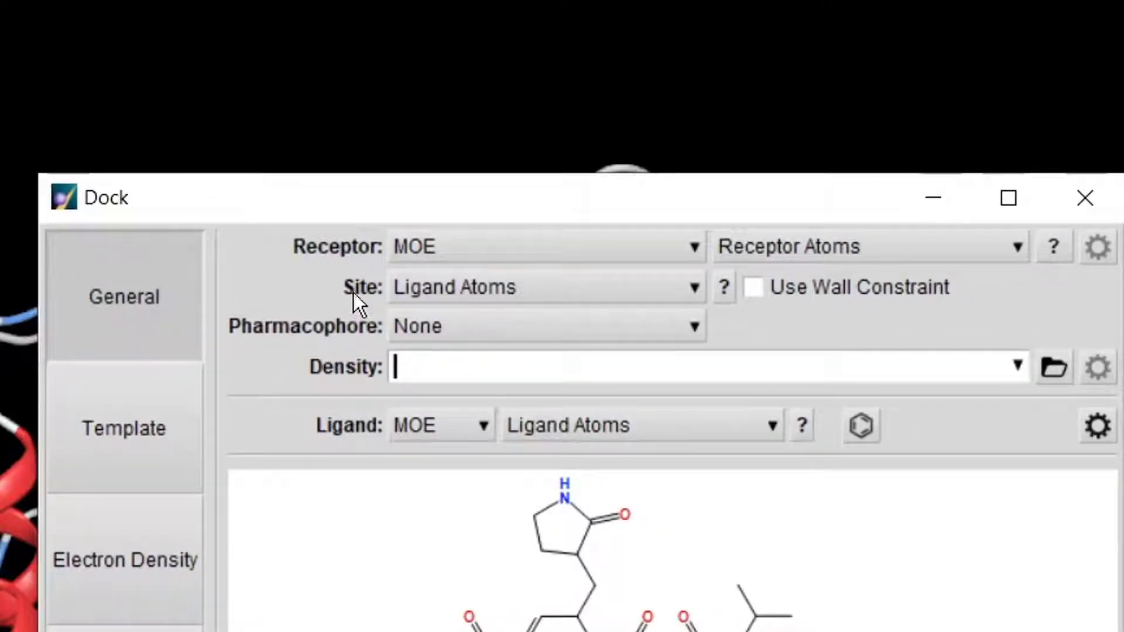
mouse_move(442, 283)
left_click_drag(462, 217, 167, 217)
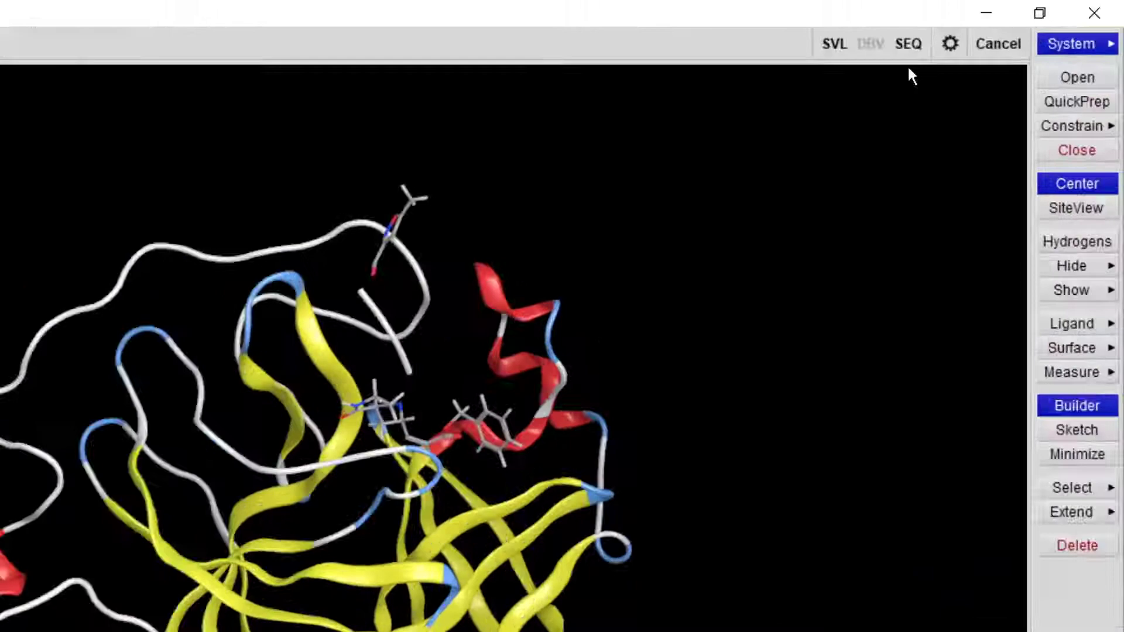
- In the 6LU7 Sequence Editor, select chain A residues LYS 12 through VAL 20
left_click(907, 44)
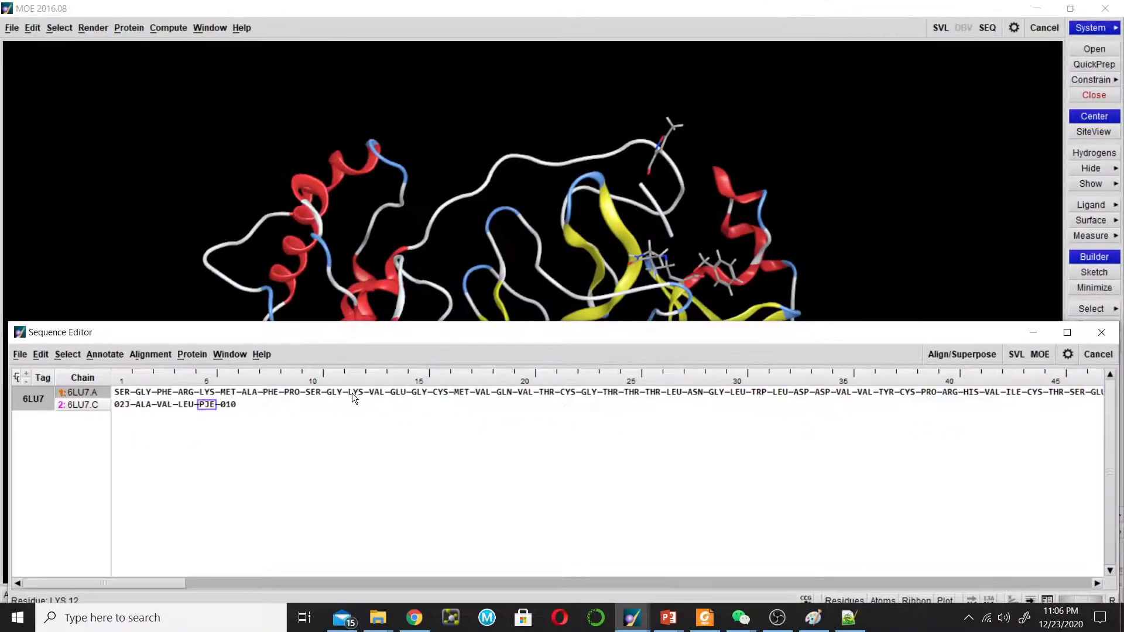
left_click_drag(352, 392, 524, 393)
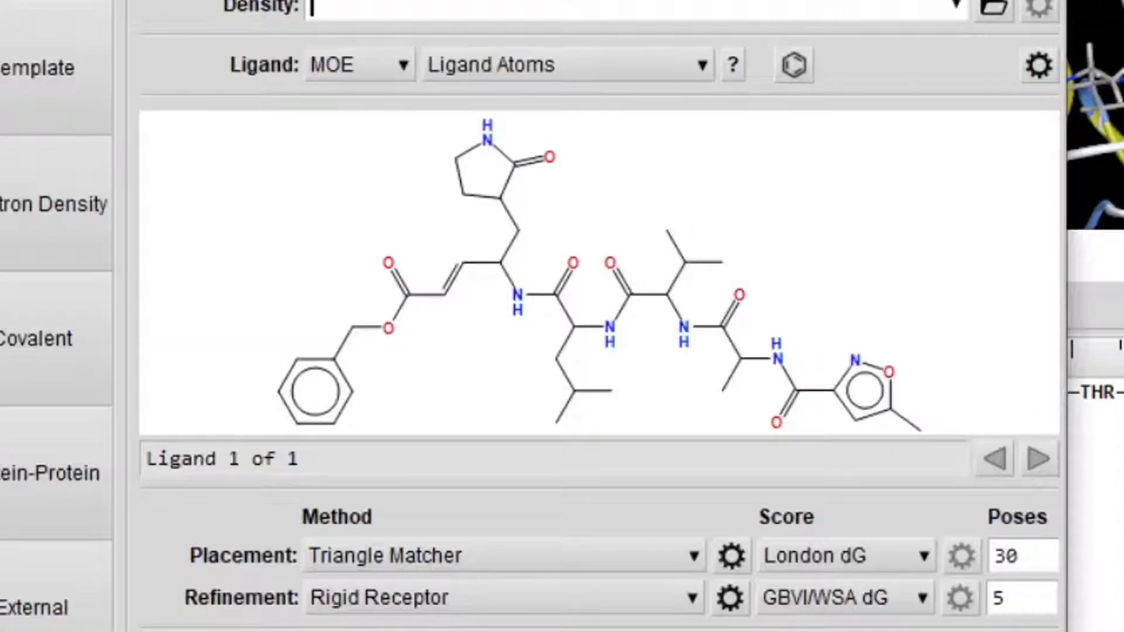
- Set the docking Site to Selected Residues and reposition the Dock panel to show the selection
left_click(436, 114)
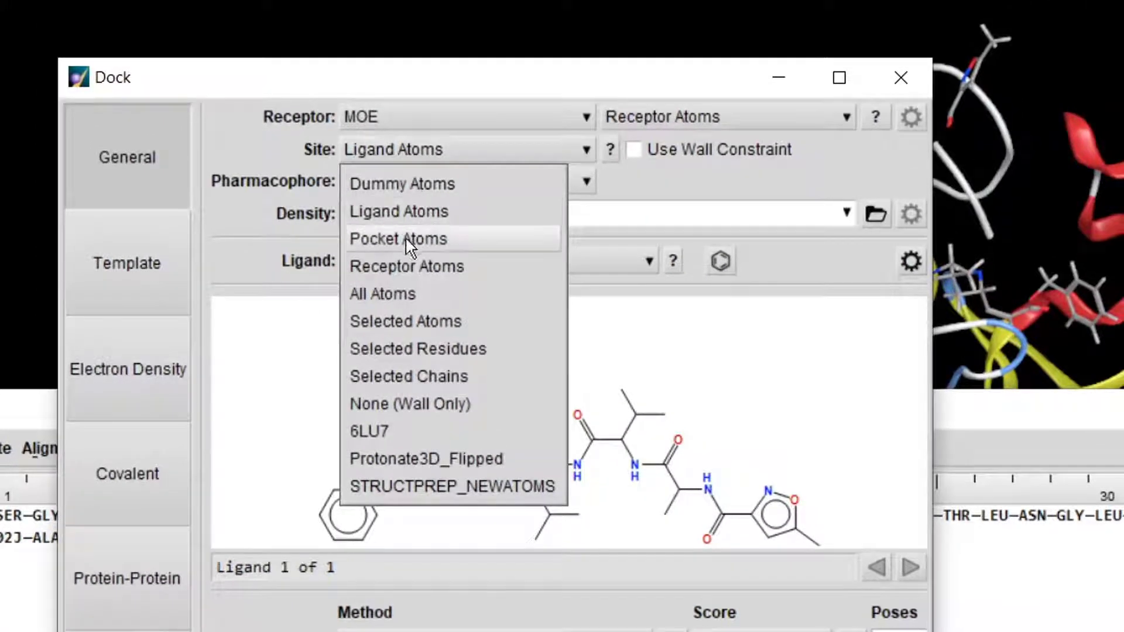
left_click(411, 354)
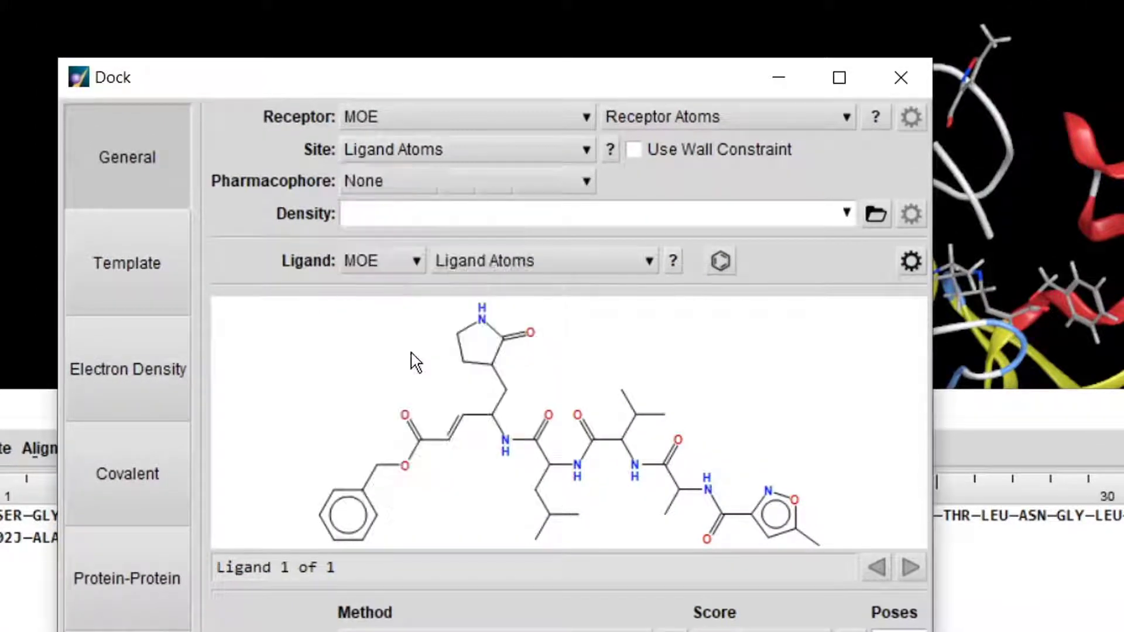
left_click_drag(489, 79, 790, 113)
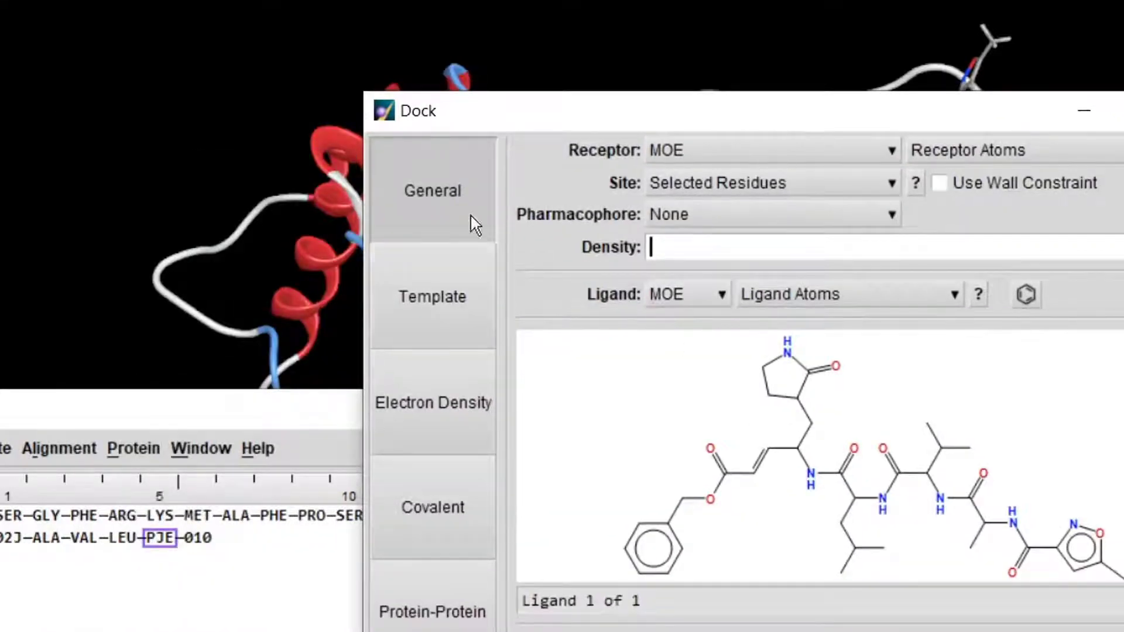
left_click_drag(519, 118, 441, 96)
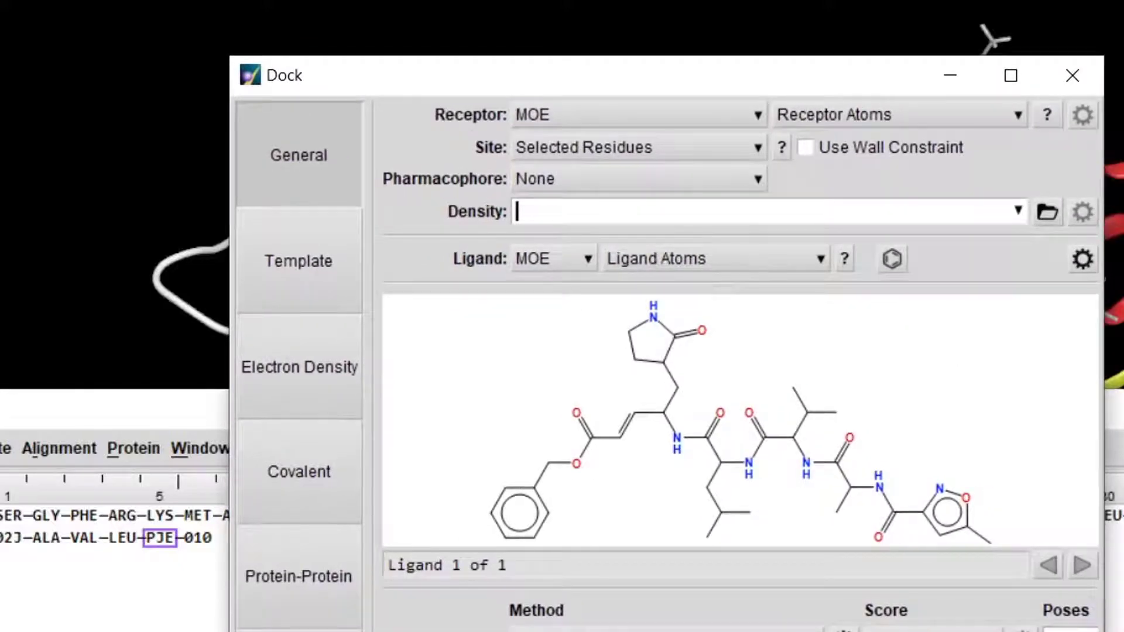
left_click(582, 151)
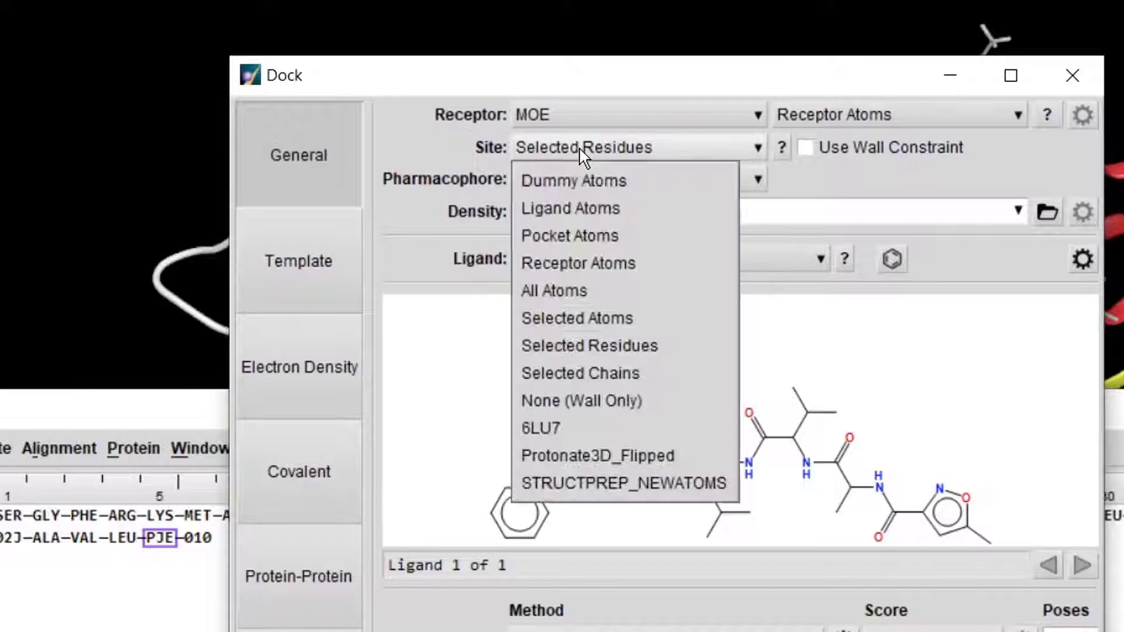
- Change the docking Site from Selected Residues back to Ligand Atoms
left_click(572, 211)
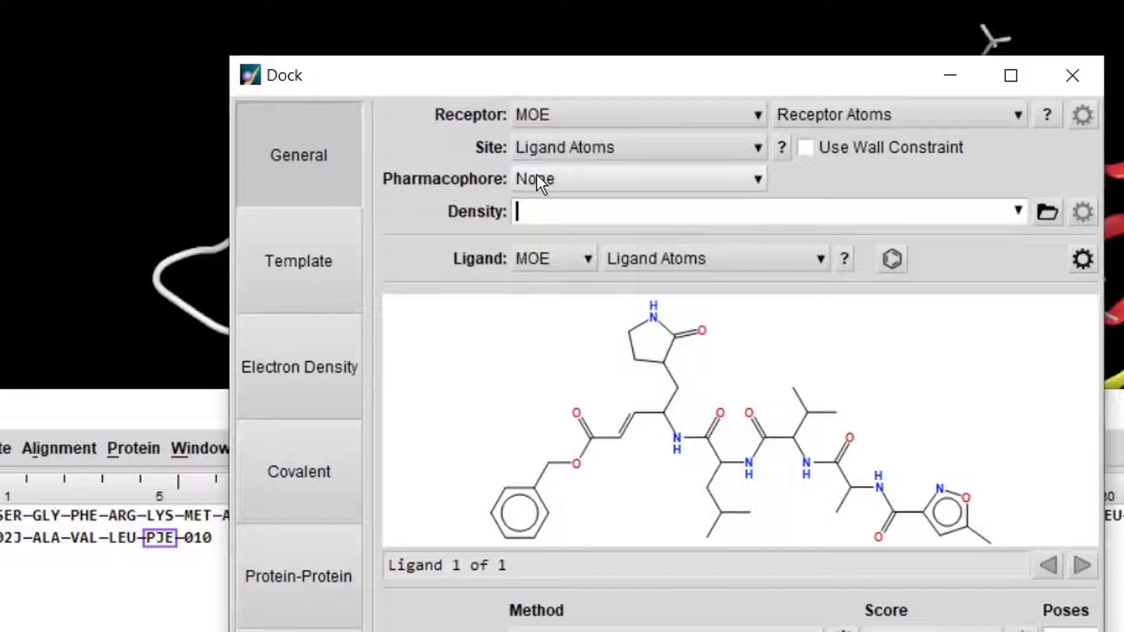
mouse_move(538, 188)
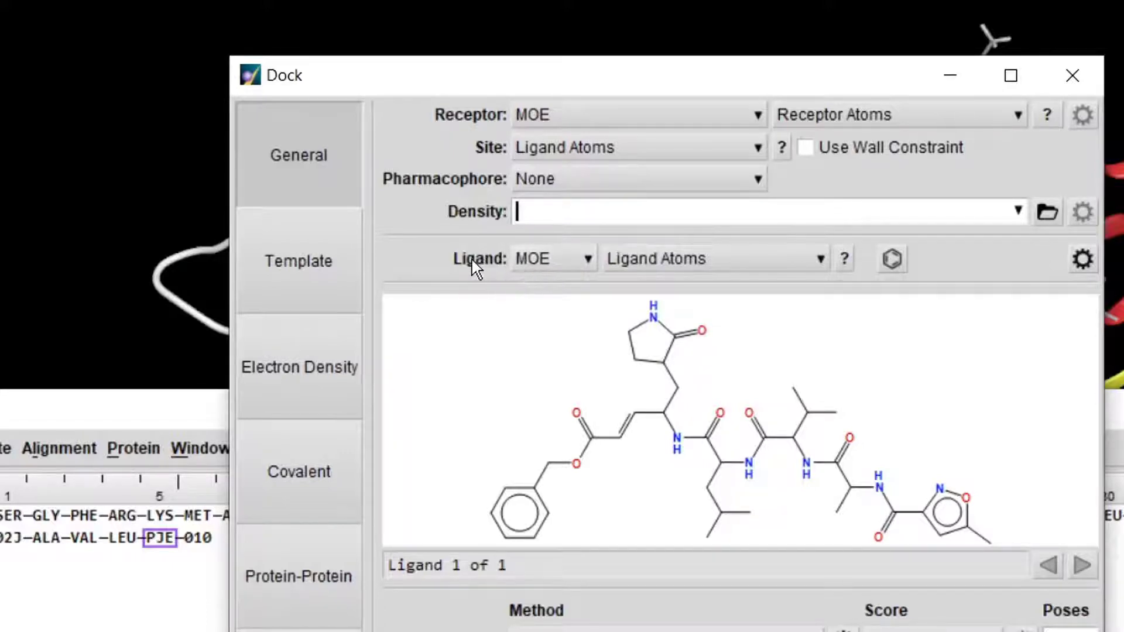
left_click(528, 270)
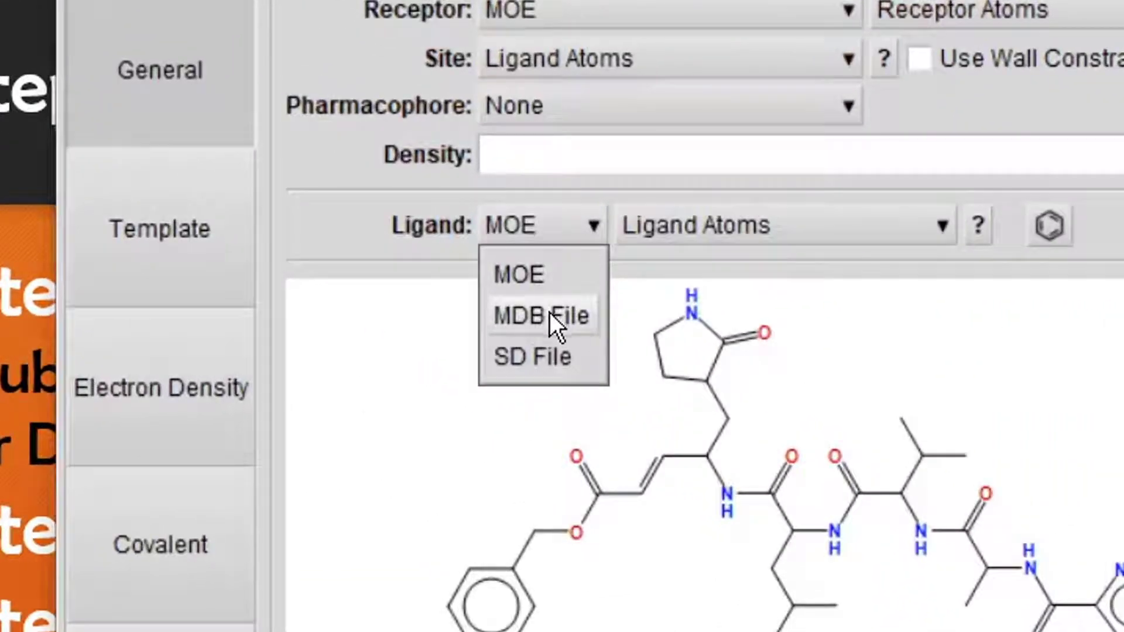
- Set the Ligand source to MDB File G:/youtube/lecture-4/seq-ligand.mdb
left_click(430, 284)
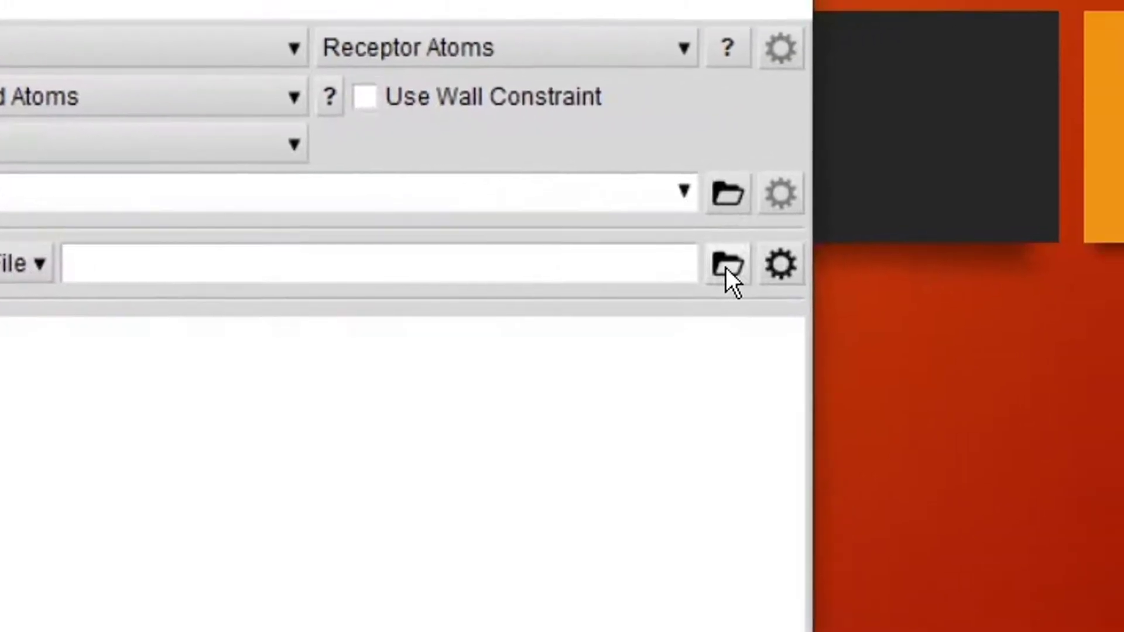
left_click(935, 250)
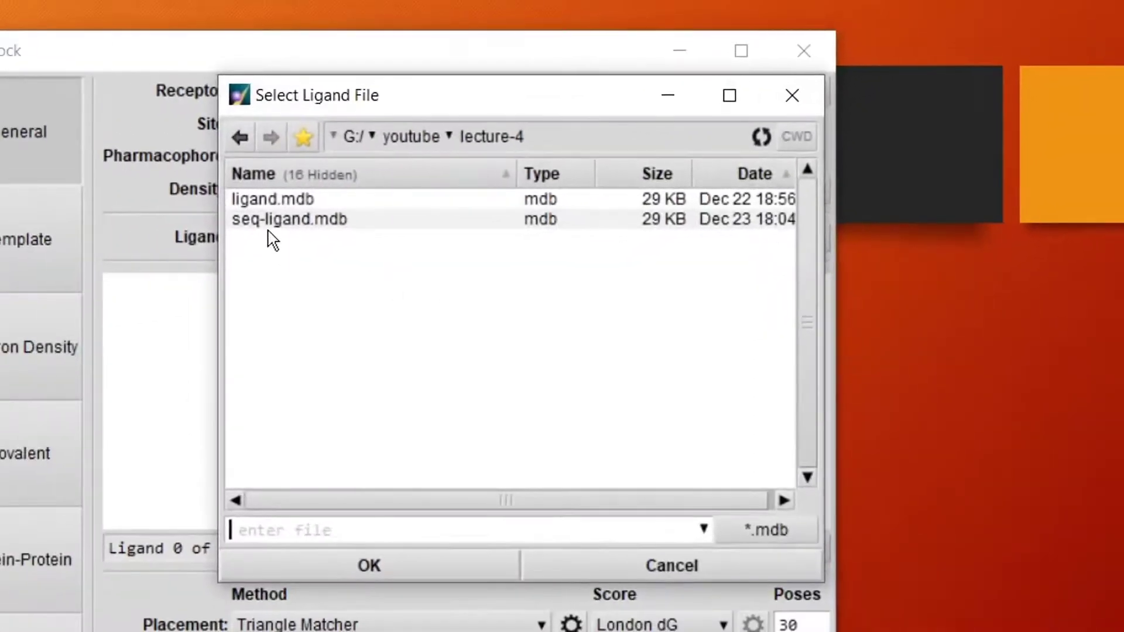
left_click(288, 220)
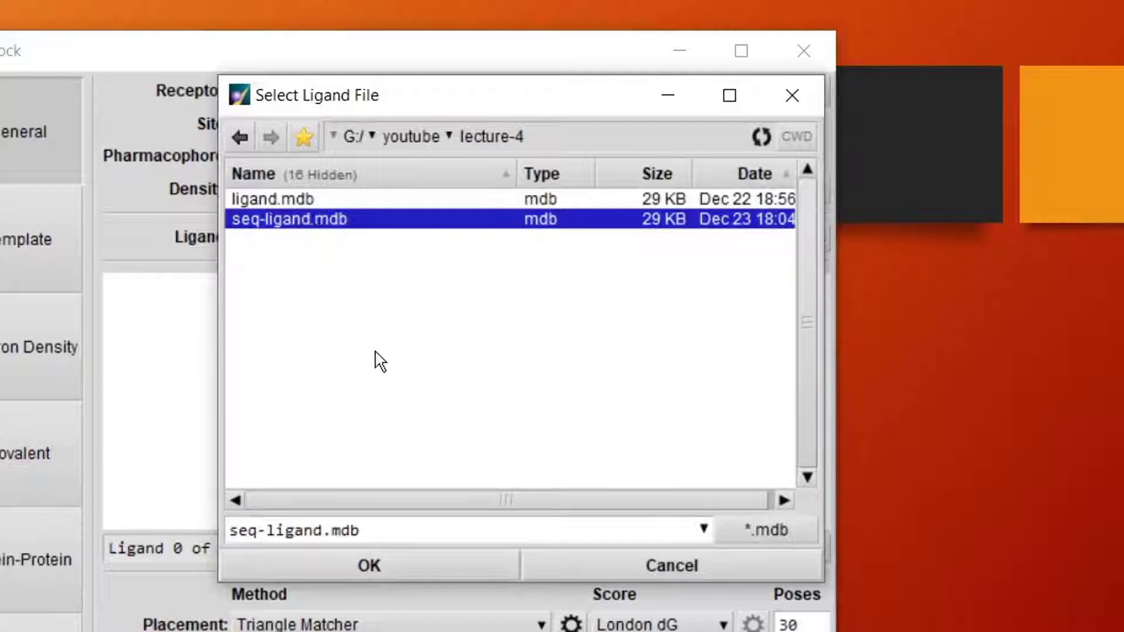
left_click(368, 566)
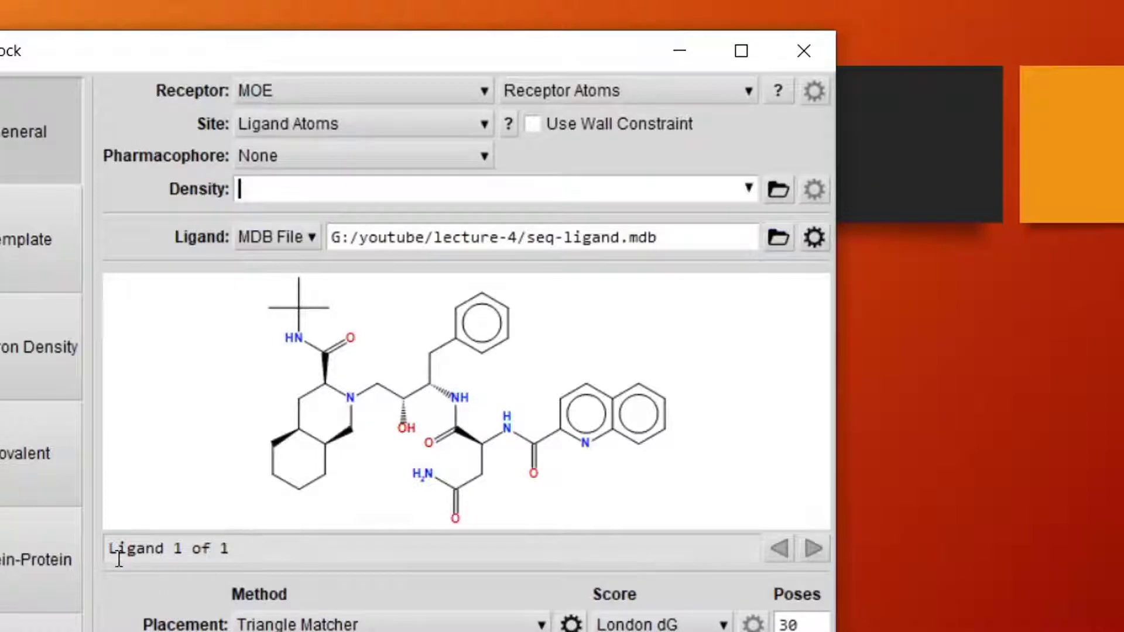
left_click_drag(244, 547, 108, 548)
left_click(248, 545)
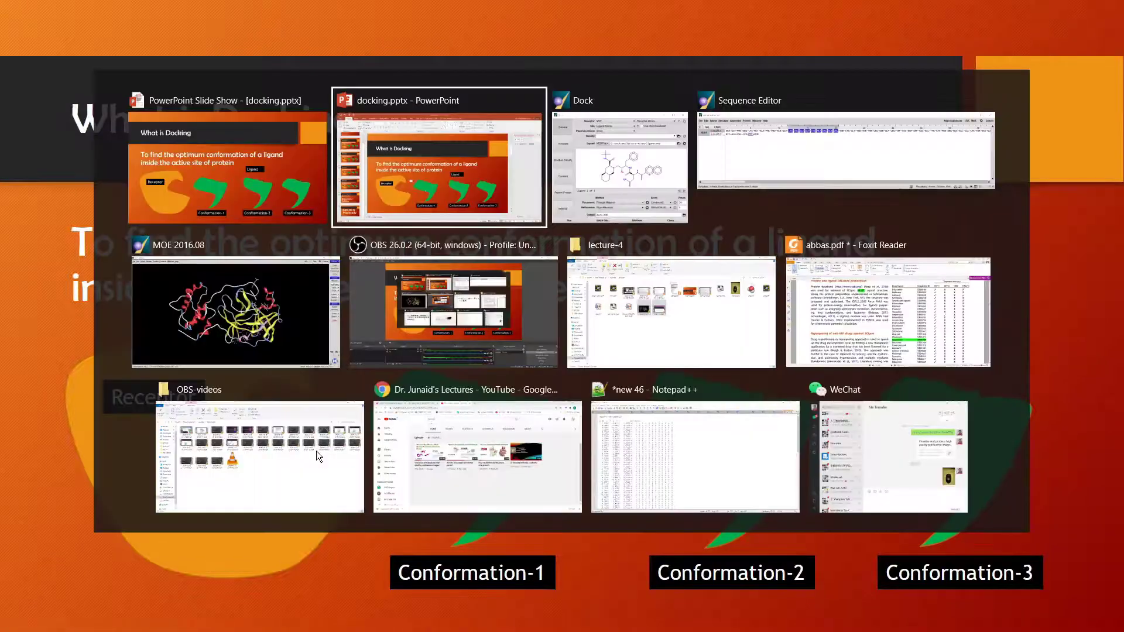
key("alt+Tab")
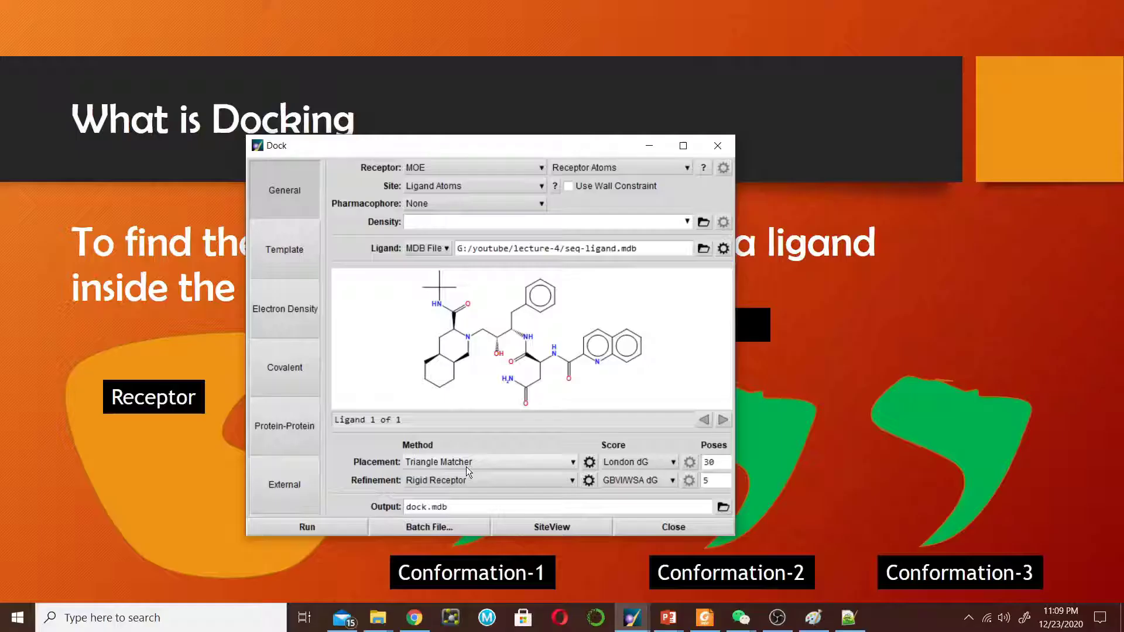
- Keep Triangle Matcher placement with London dG scoring and 30 poses
left_click(442, 285)
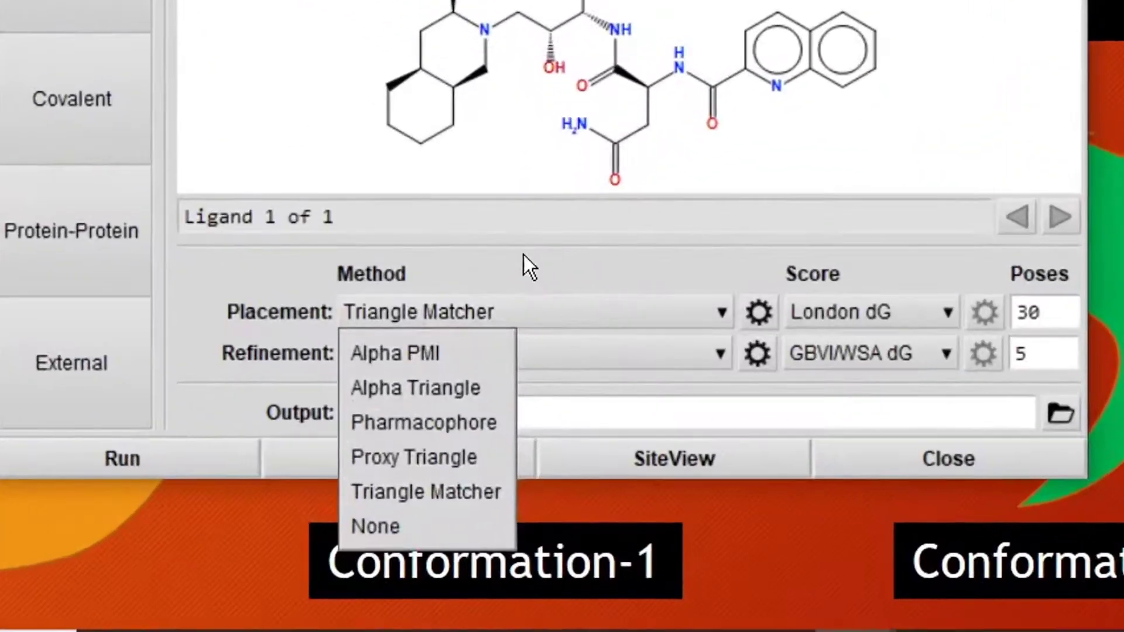
left_click(484, 446)
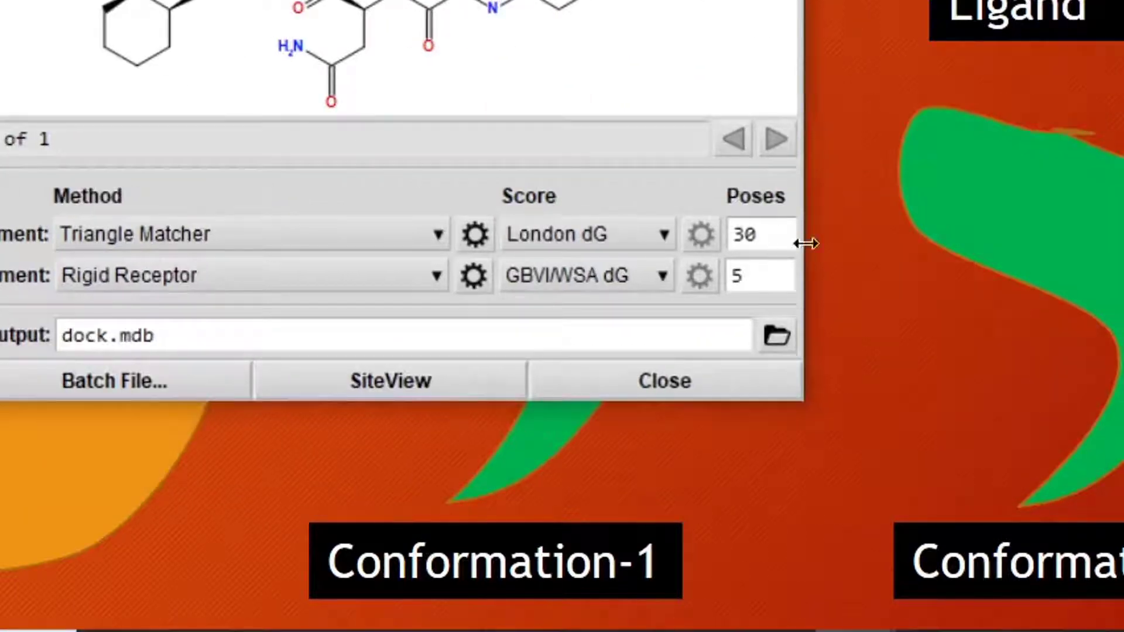
double_click(764, 237)
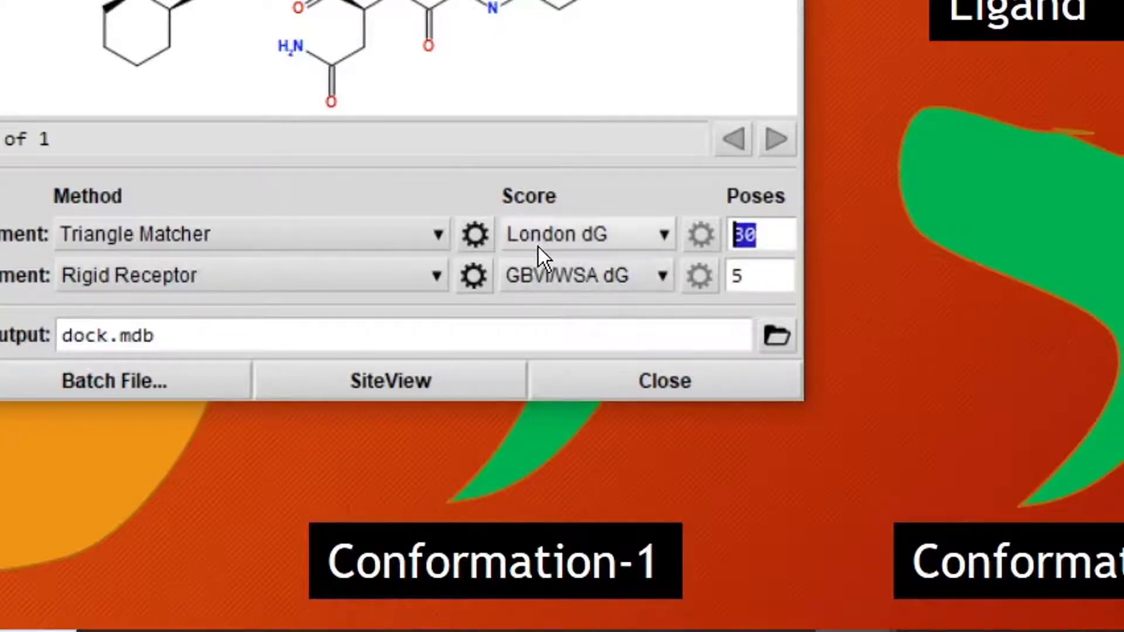
left_click(654, 237)
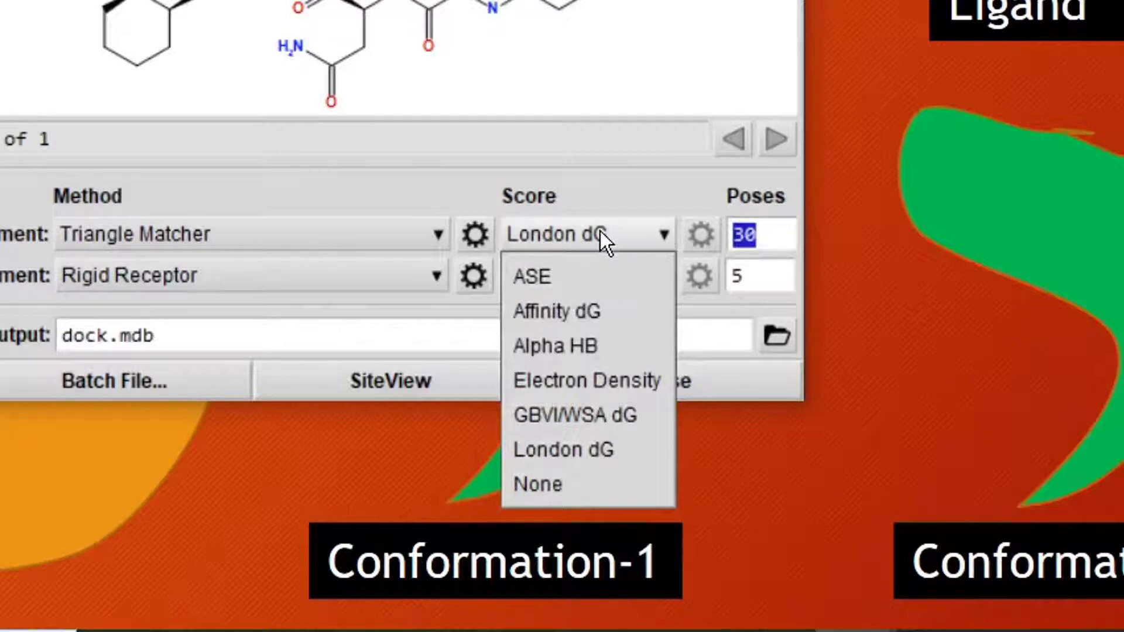
left_click(624, 202)
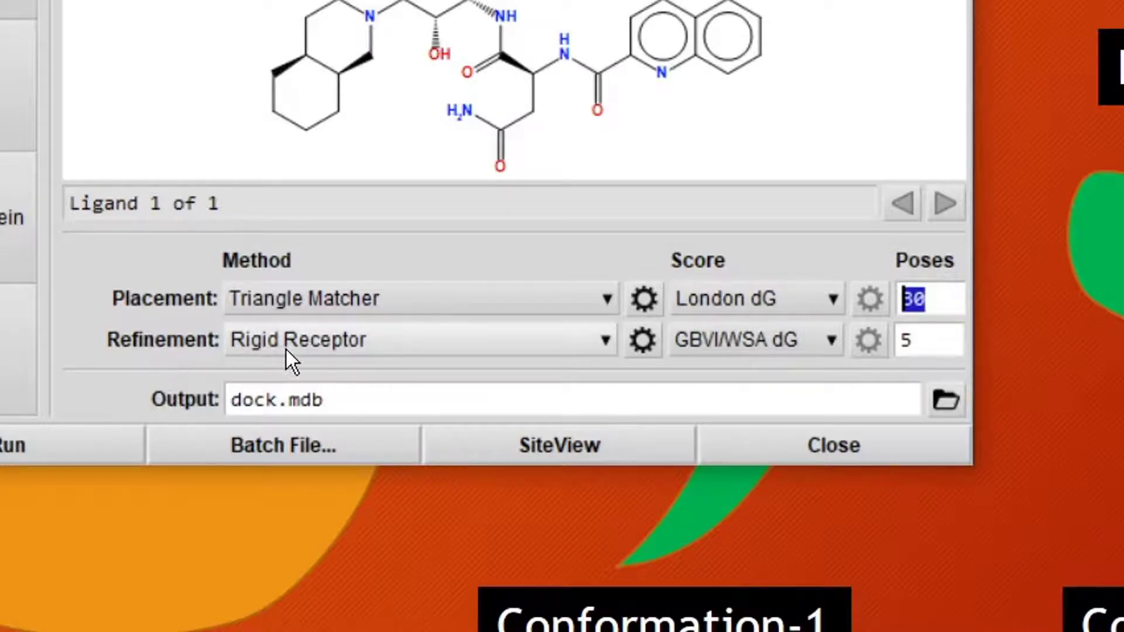
- Review the Refinement method options, then change Rigid Receptor to Induced Fit
left_click(253, 344)
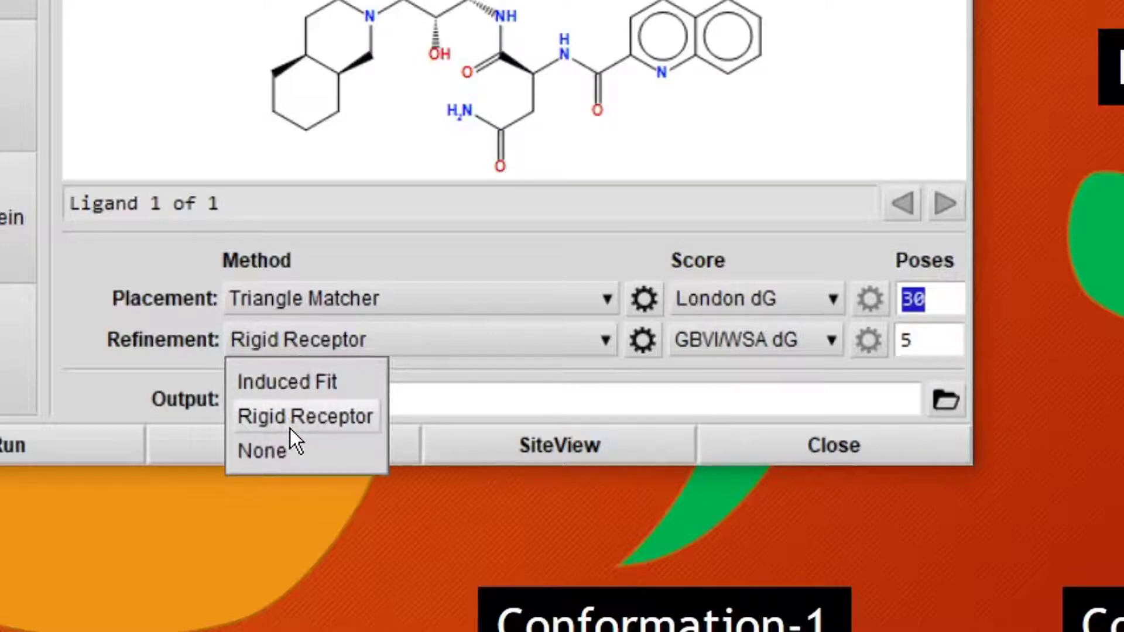
left_click(441, 368)
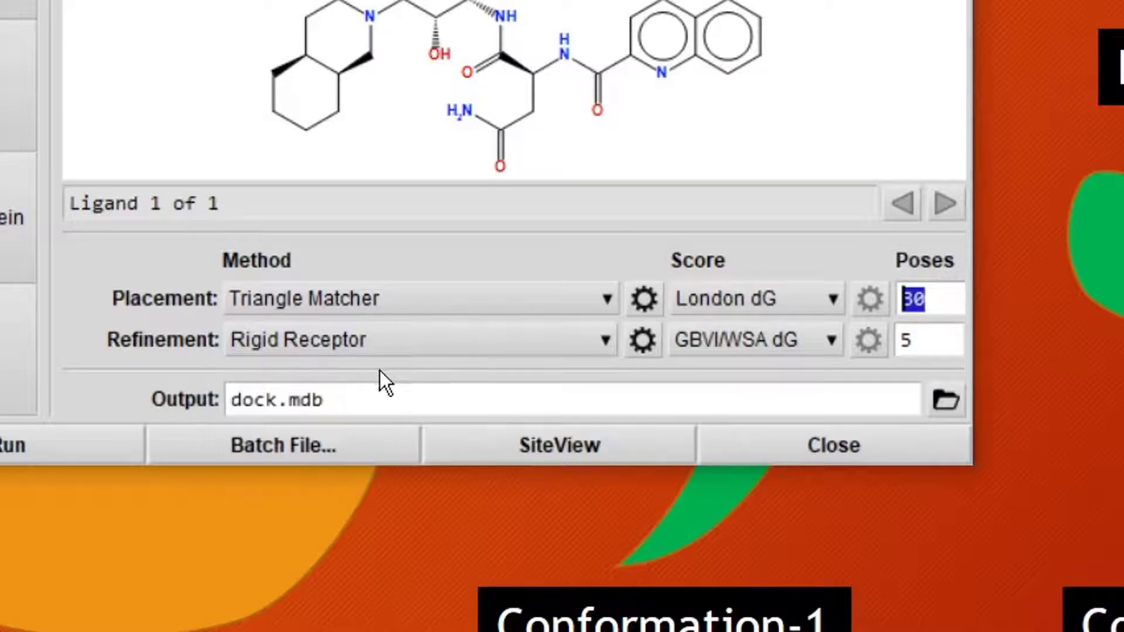
left_click(374, 347)
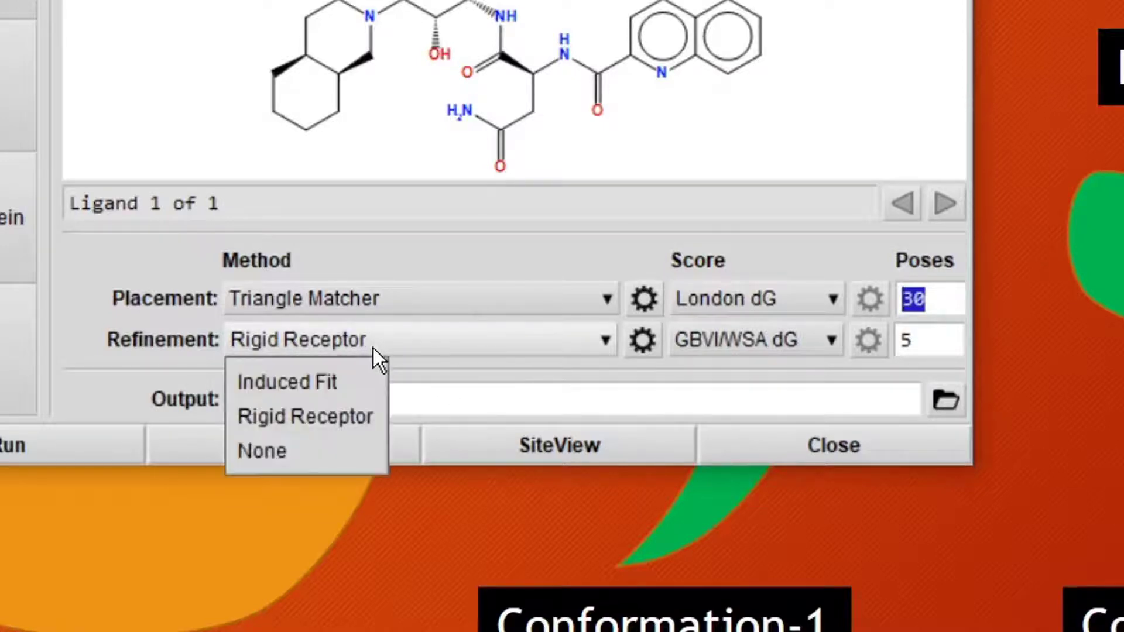
left_click(413, 366)
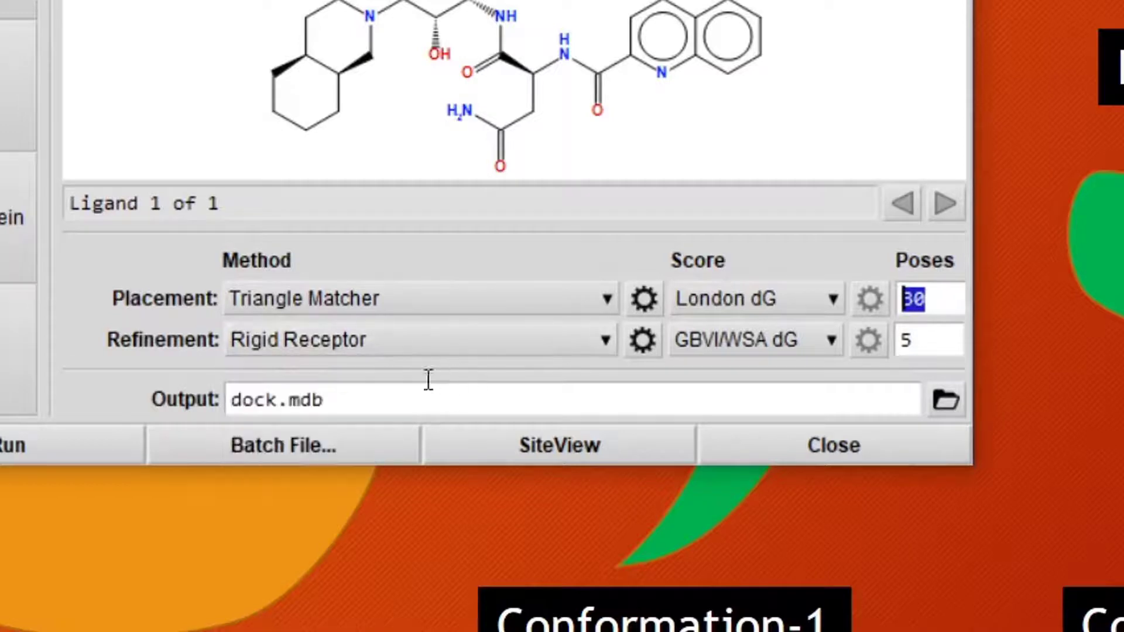
left_click(364, 344)
left_click(299, 414)
left_click(321, 343)
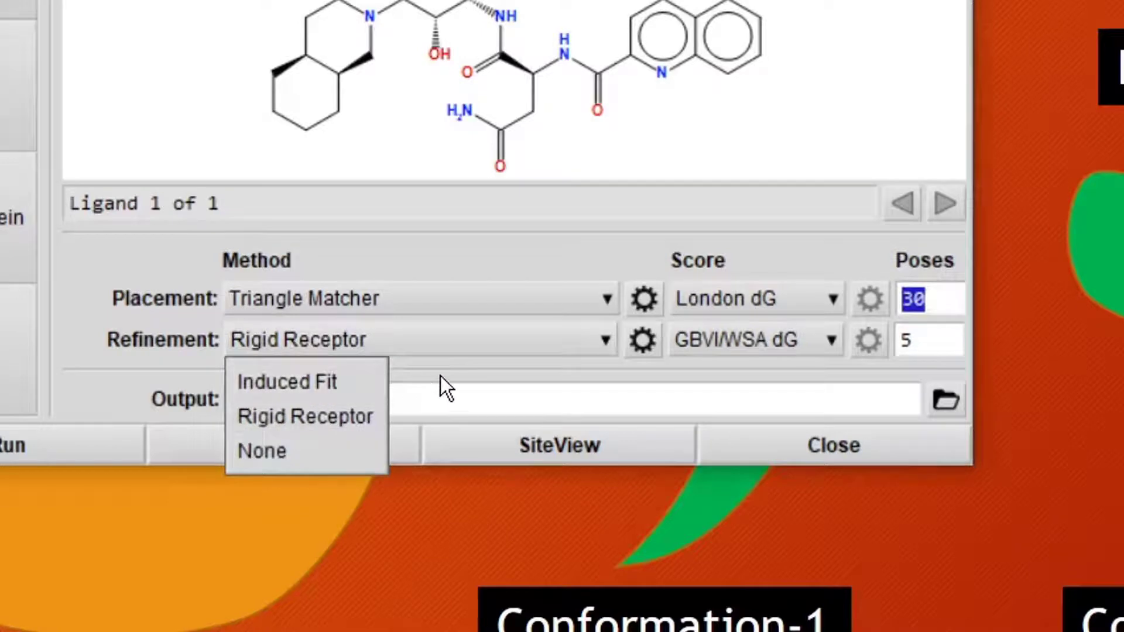
left_click(294, 414)
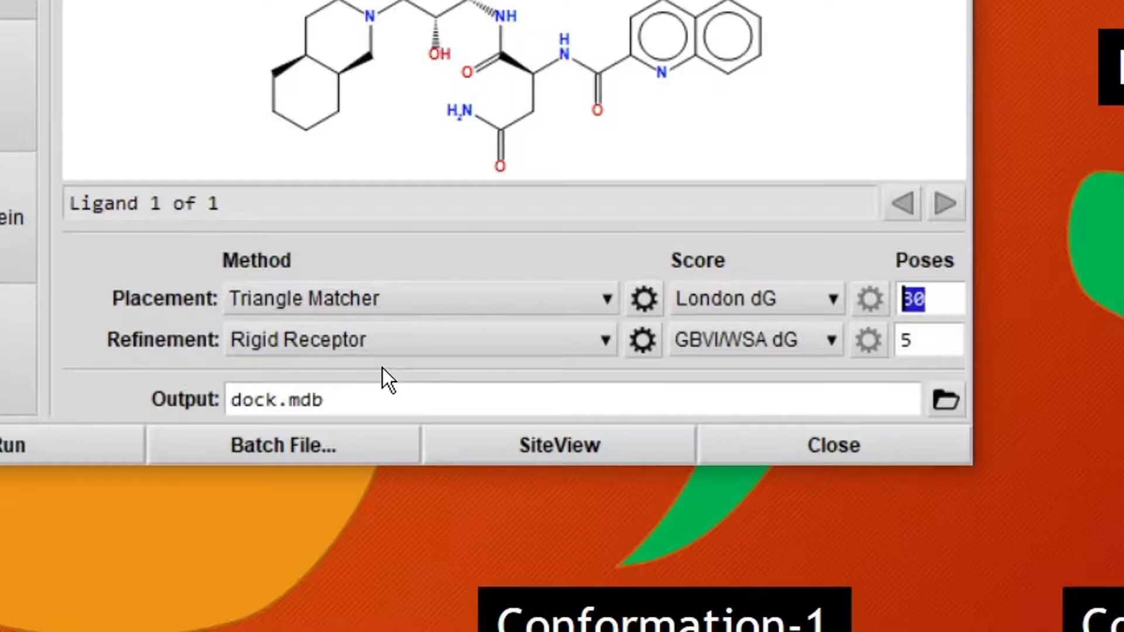
left_click(382, 350)
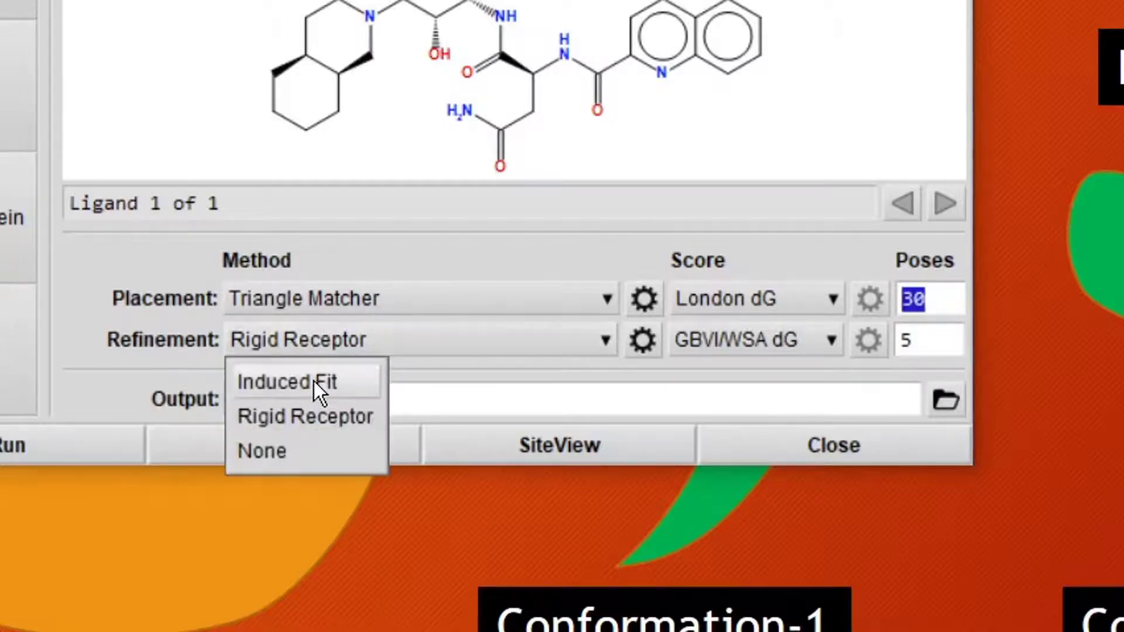
left_click(316, 387)
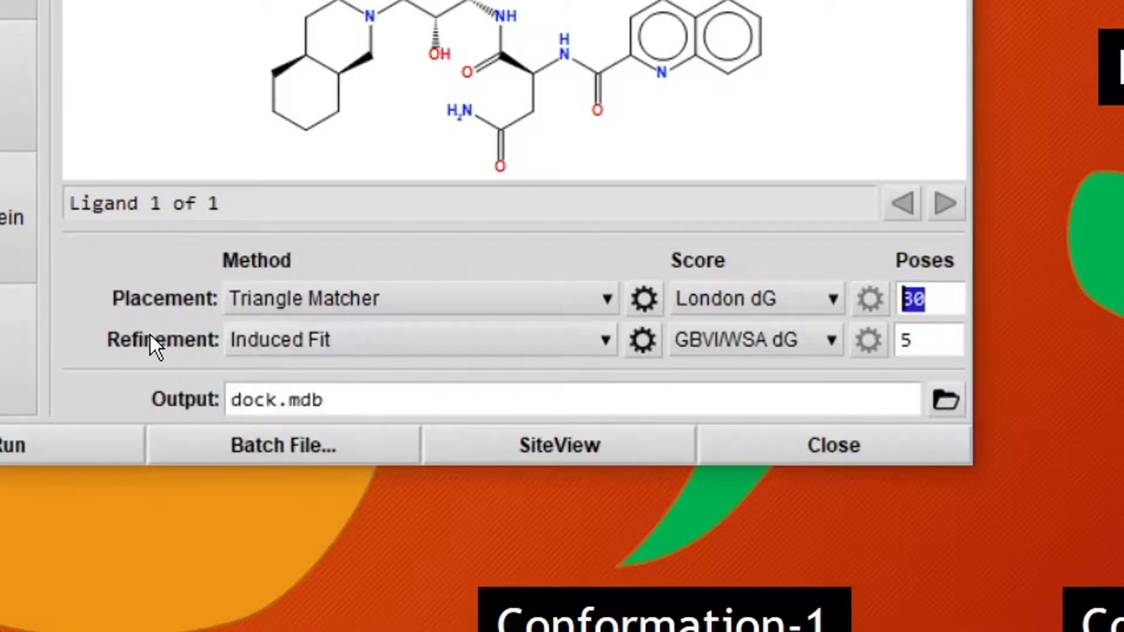
left_click(312, 336)
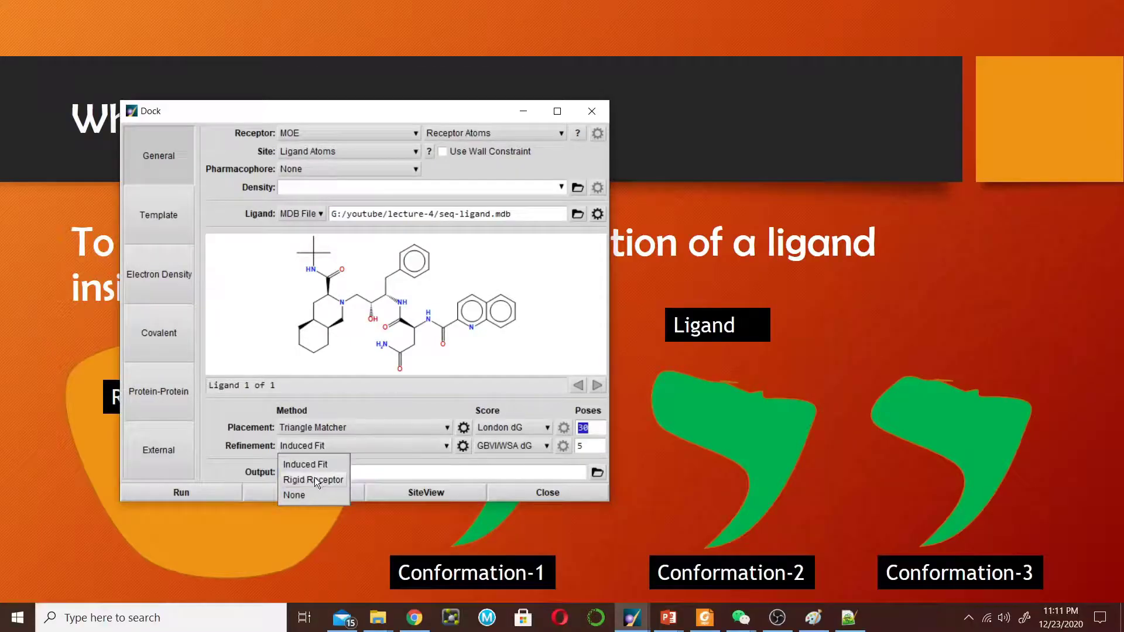
- Restore Rigid Receptor refinement, confirming GBVI/WSA dG scoring and 5 refined poses
left_click(314, 476)
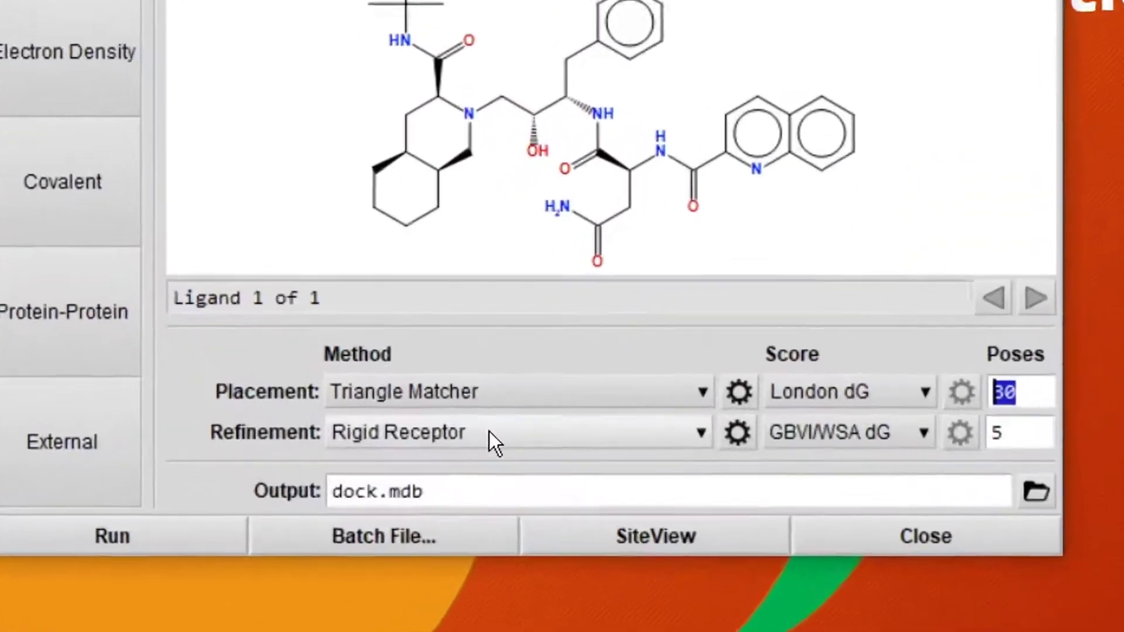
left_click(1051, 431)
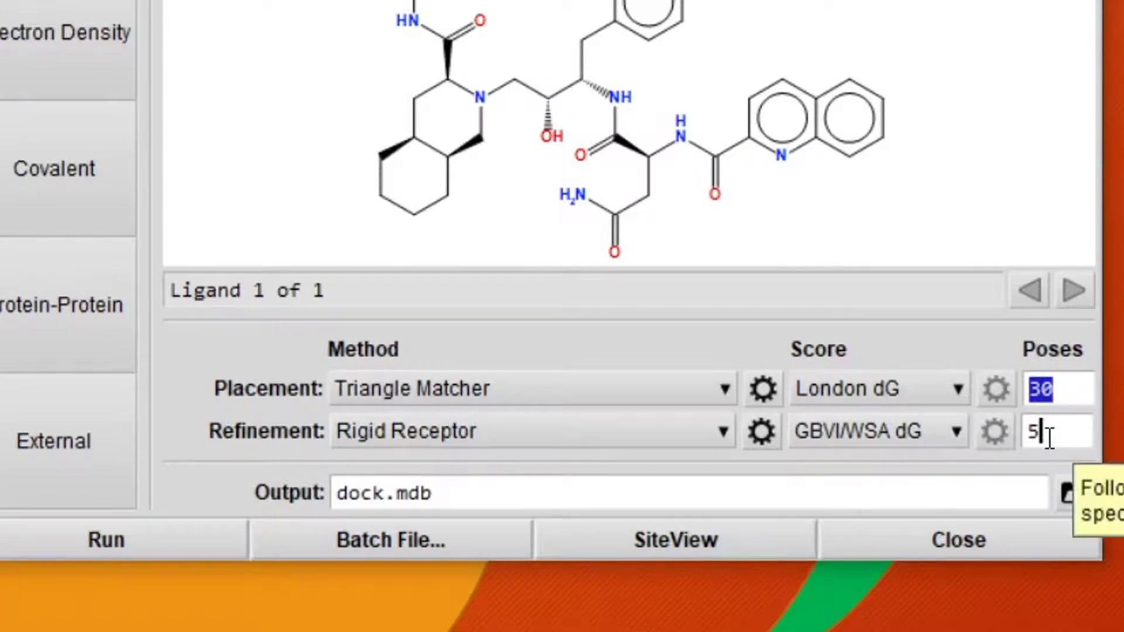
double_click(1030, 436)
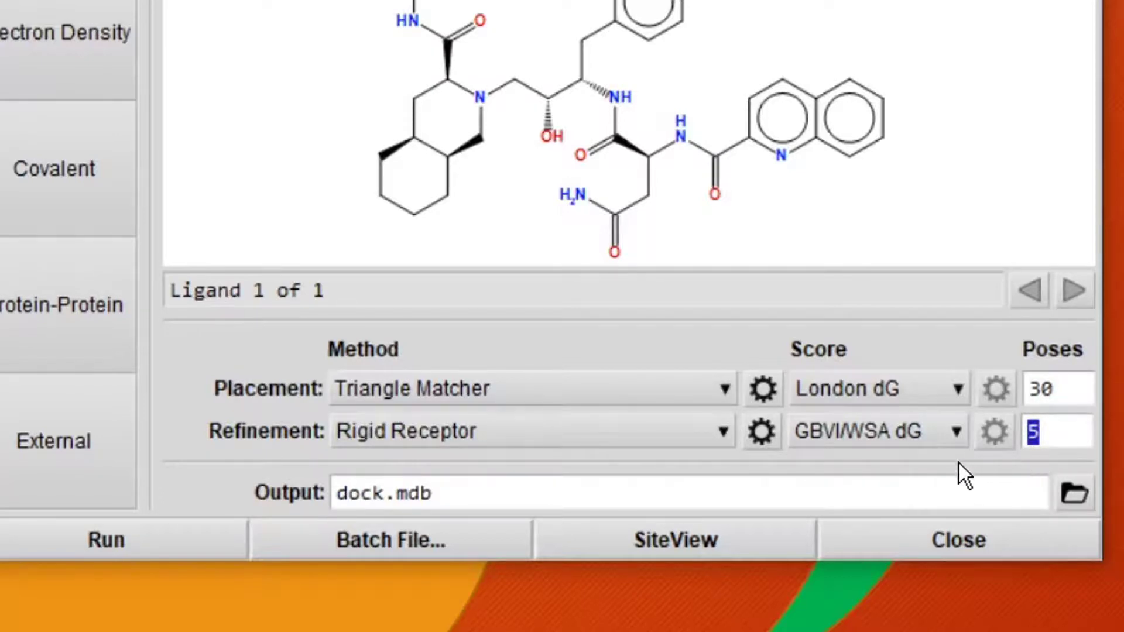
left_click(952, 442)
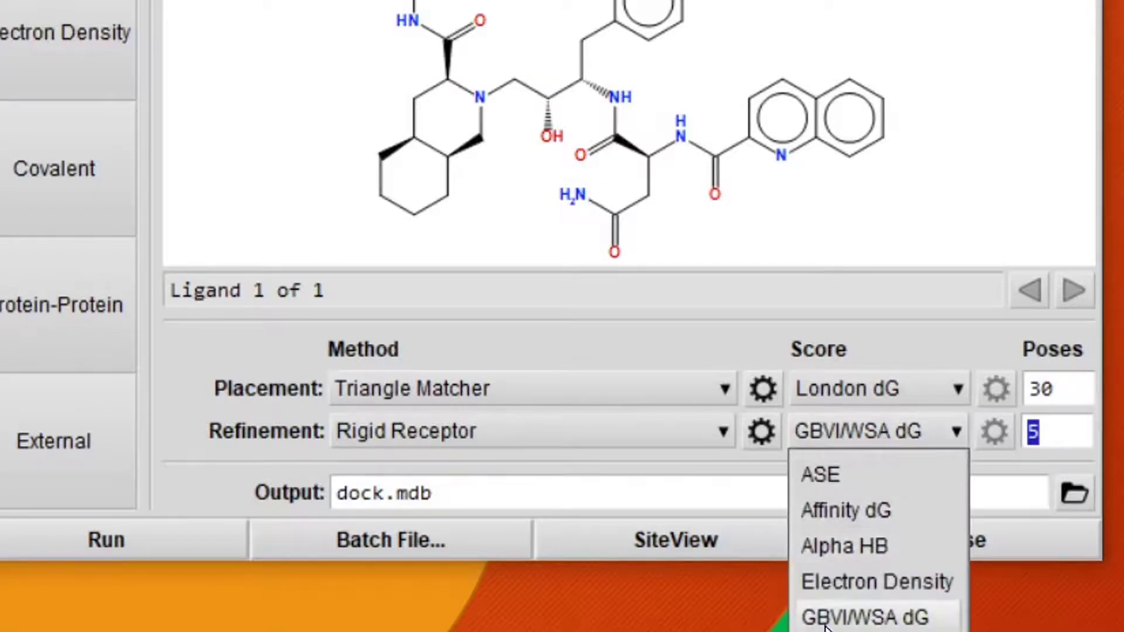
left_click(904, 620)
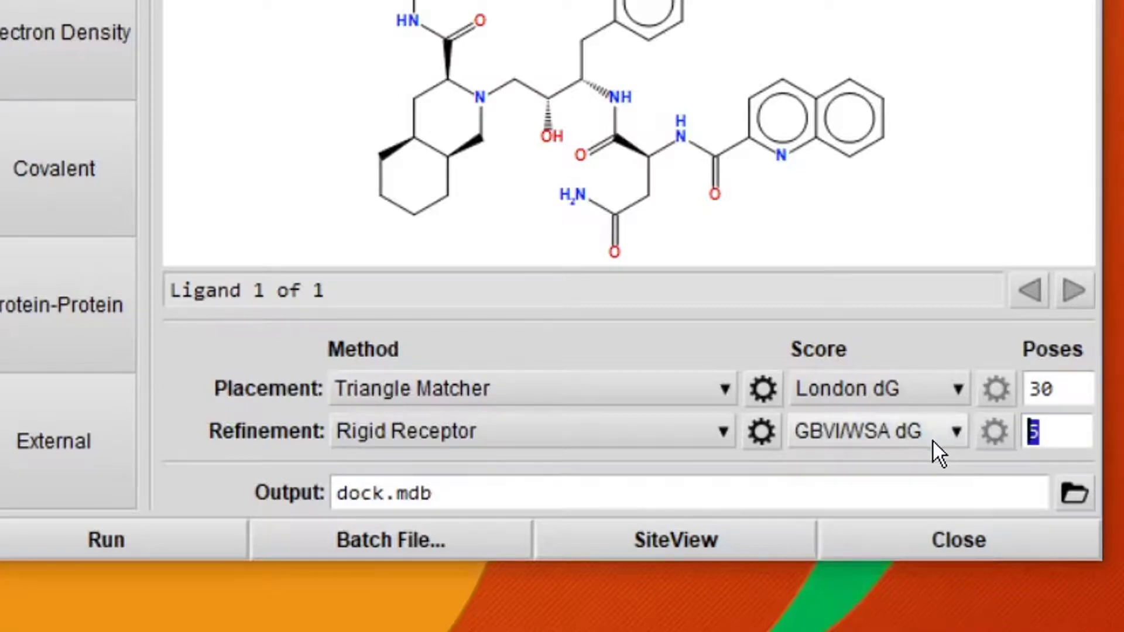
left_click(1063, 441)
left_click(538, 489)
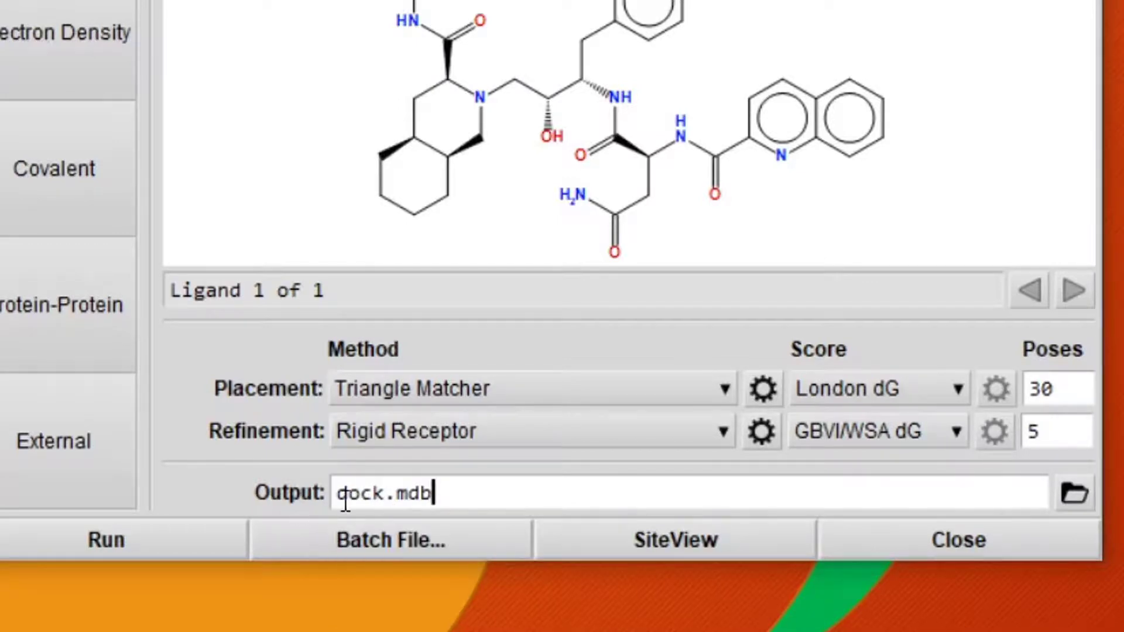
- Insert '-seq' into the Output name to make dock-seq.mdb, then run the docking
left_click(385, 496)
type("-")
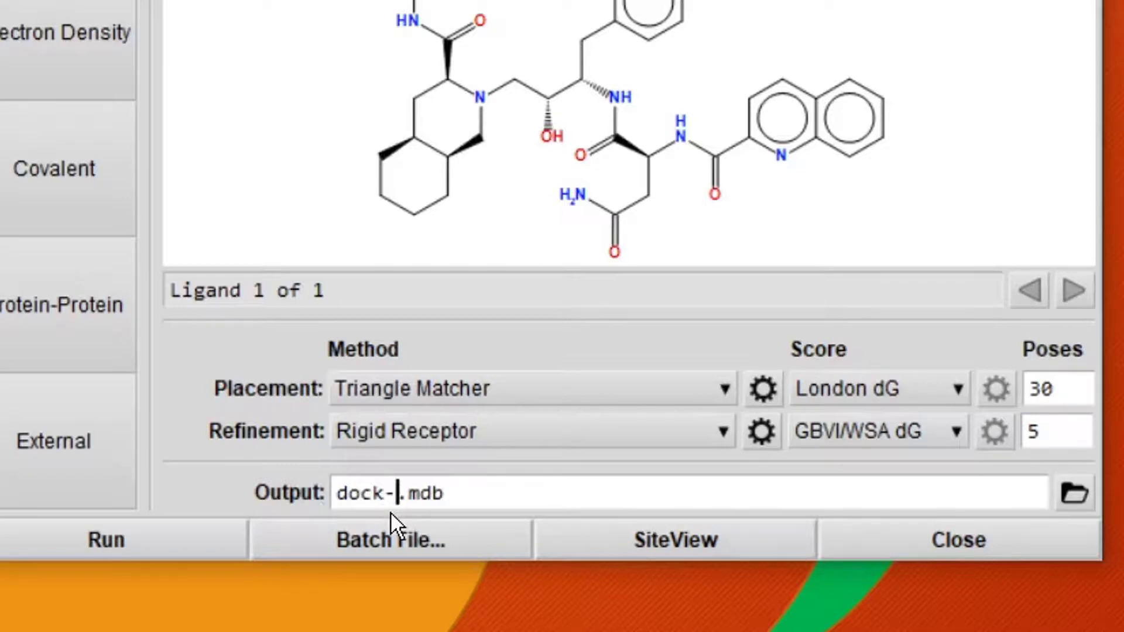
type("seq")
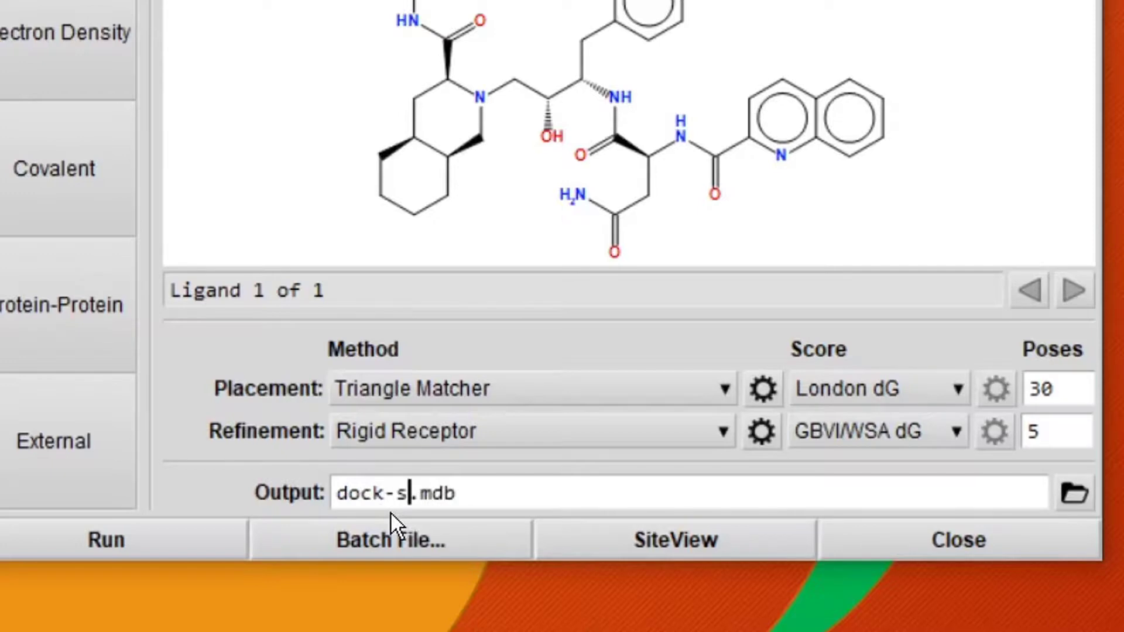
left_click(189, 539)
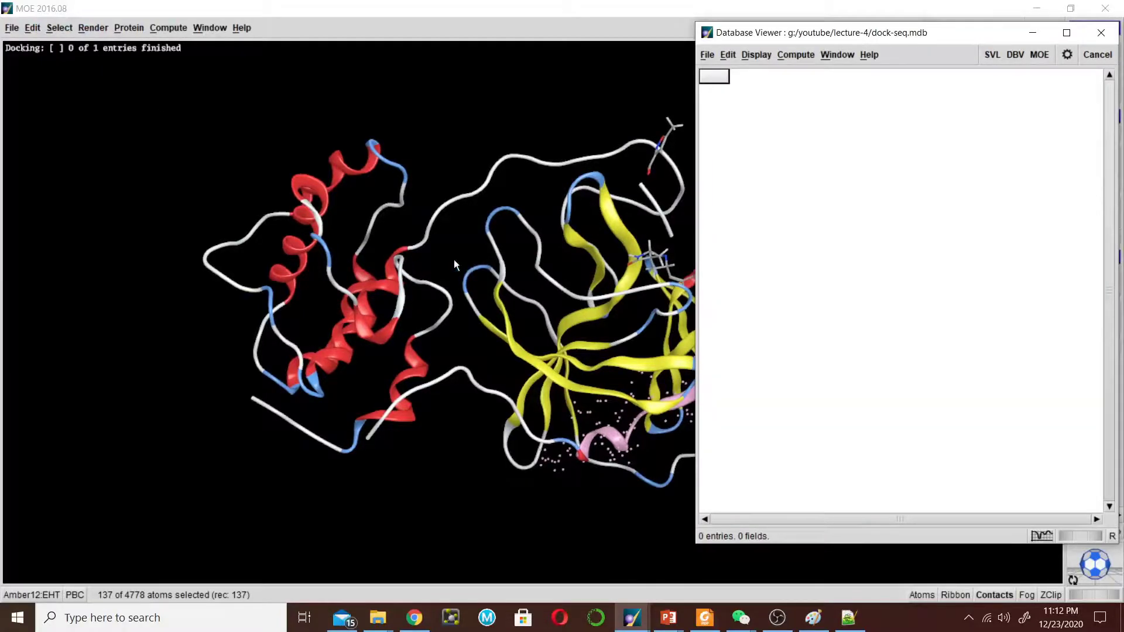
- Move the empty Database Viewer aside and turn the protein while trial poses dock
left_click_drag(771, 35, 667, 50)
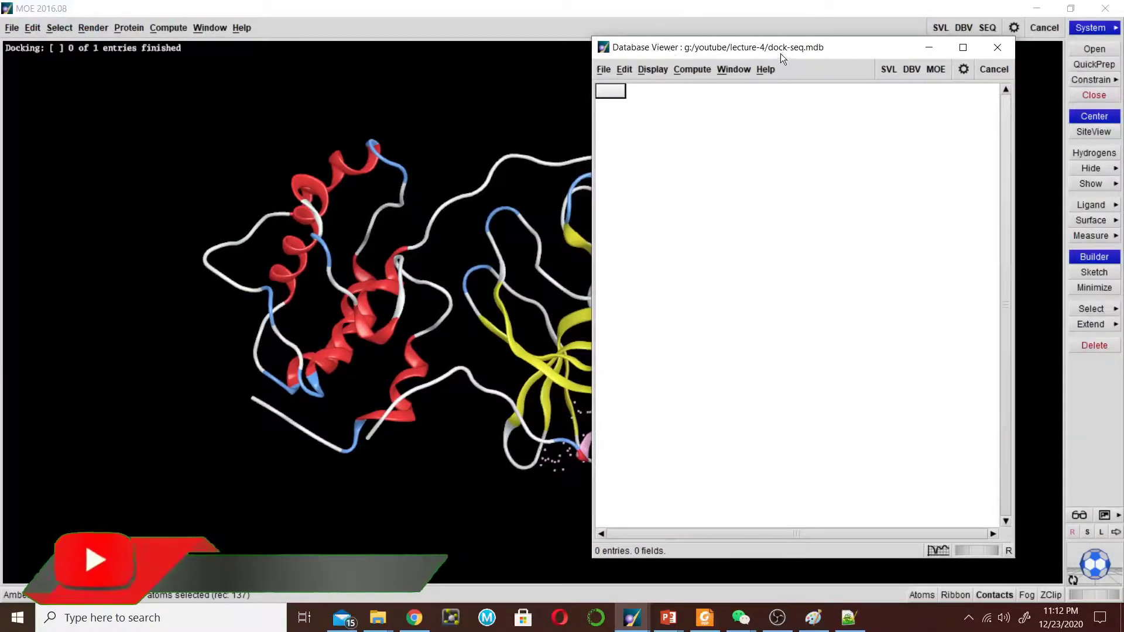
left_click_drag(796, 48, 818, 35)
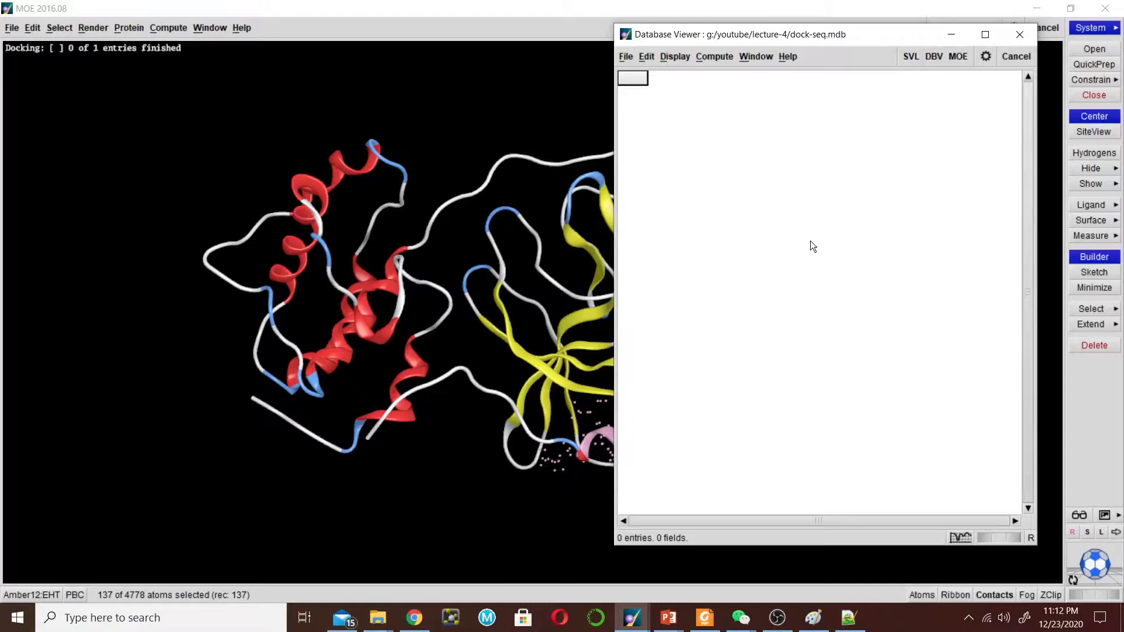
mouse_move(801, 40)
left_mouse_down()
mouse_move(817, 47)
mouse_move(787, 55)
left_mouse_up()
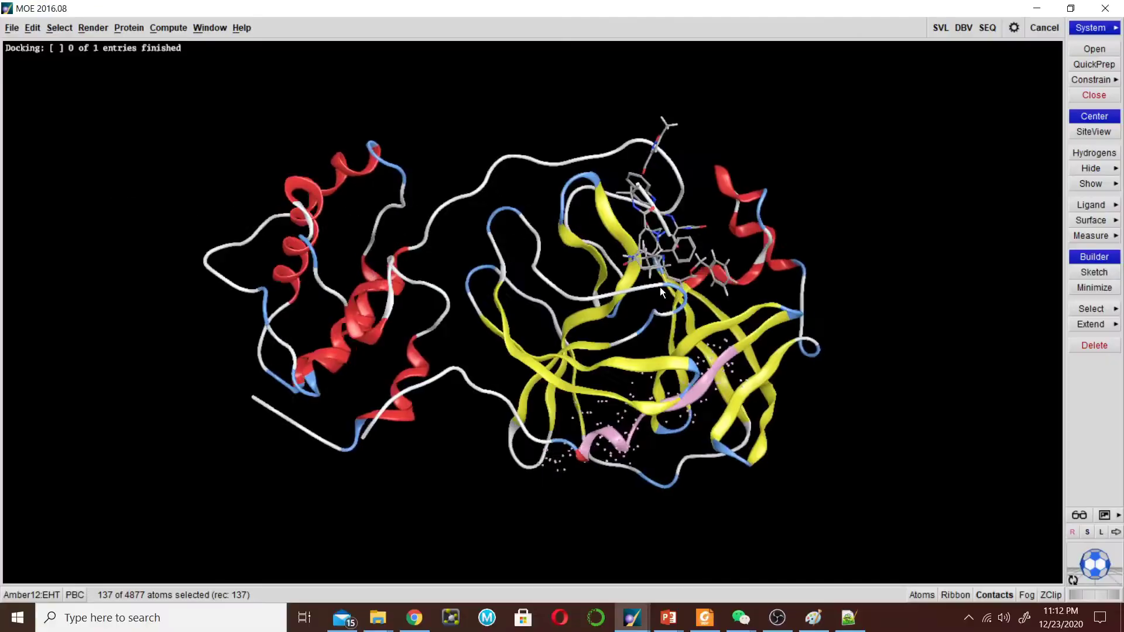
middle_click_drag(659, 287, 695, 293)
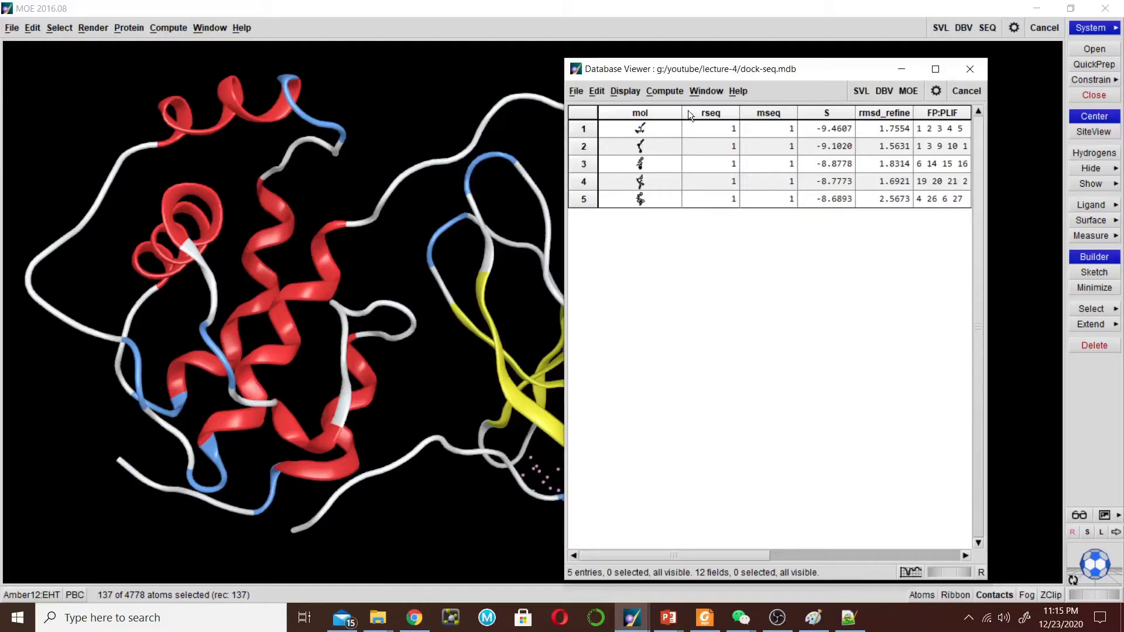
- Reposition the dock-seq.mdb viewer listing five poses scored -9.4607 to -8.6893
mouse_move(686, 68)
left_mouse_down()
mouse_move(719, 57)
mouse_move(676, 57)
left_mouse_up()
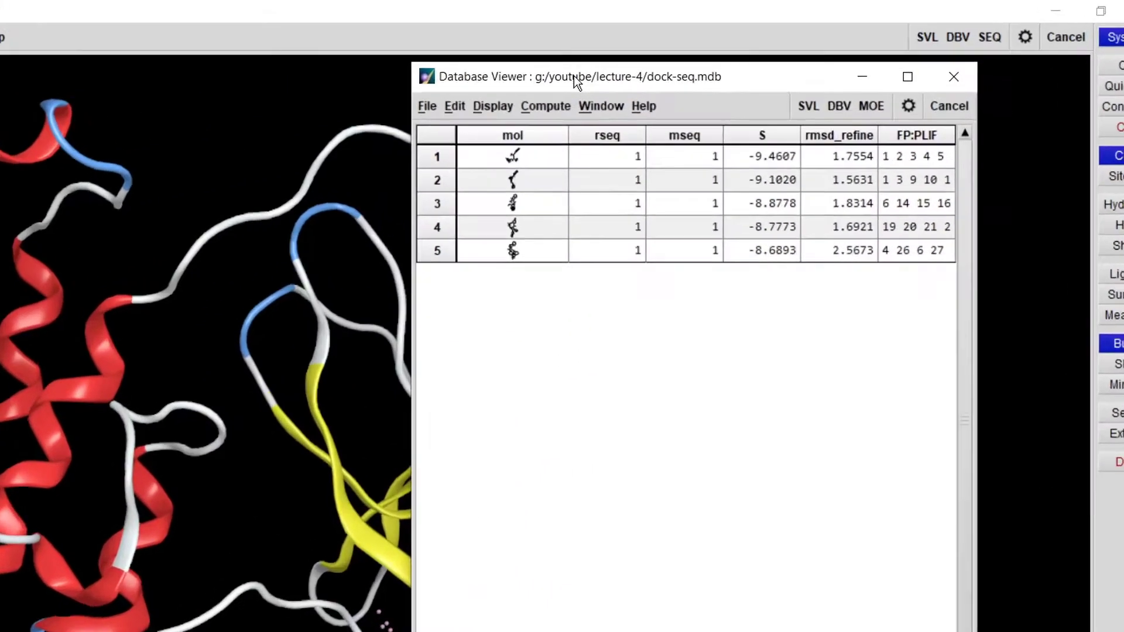